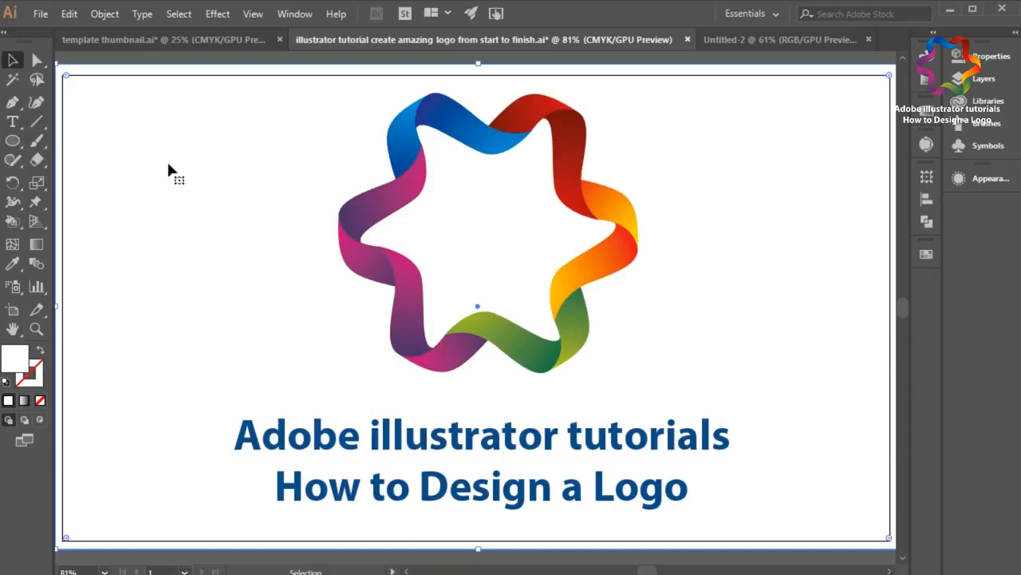
- Create a new document 1000 px wide and 1000 px high
left_click(14, 103)
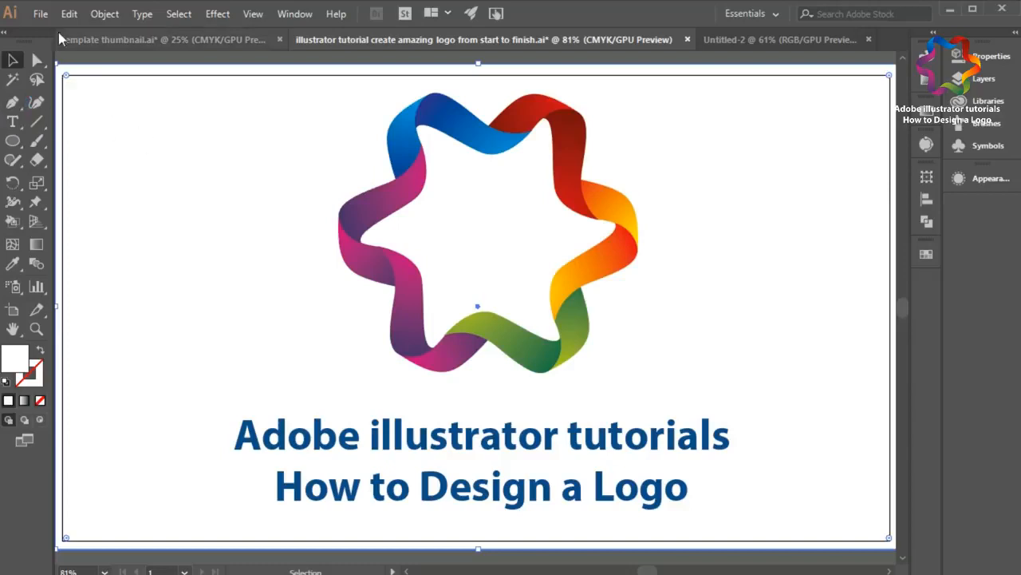
left_click(40, 14)
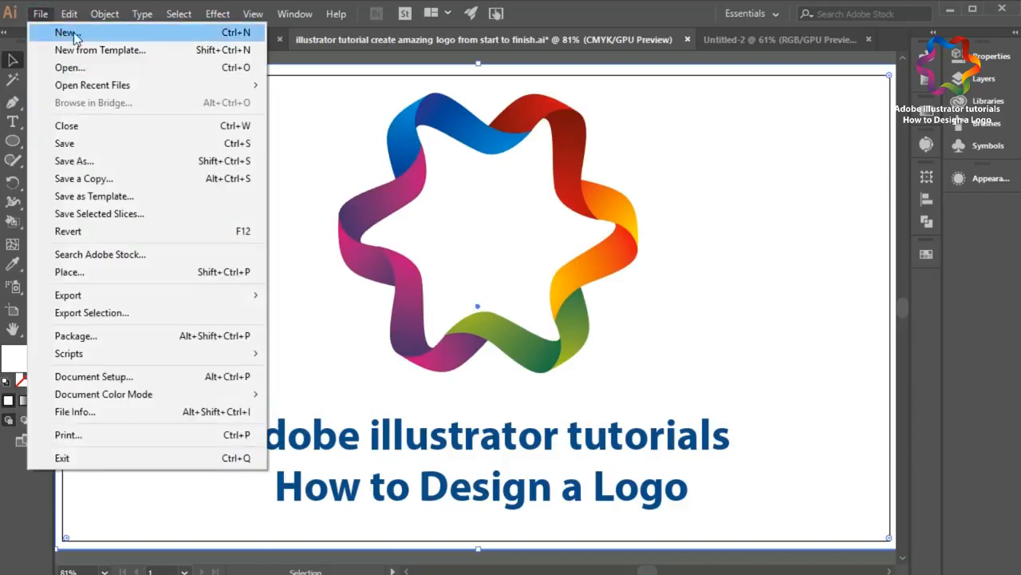
left_click(40, 14)
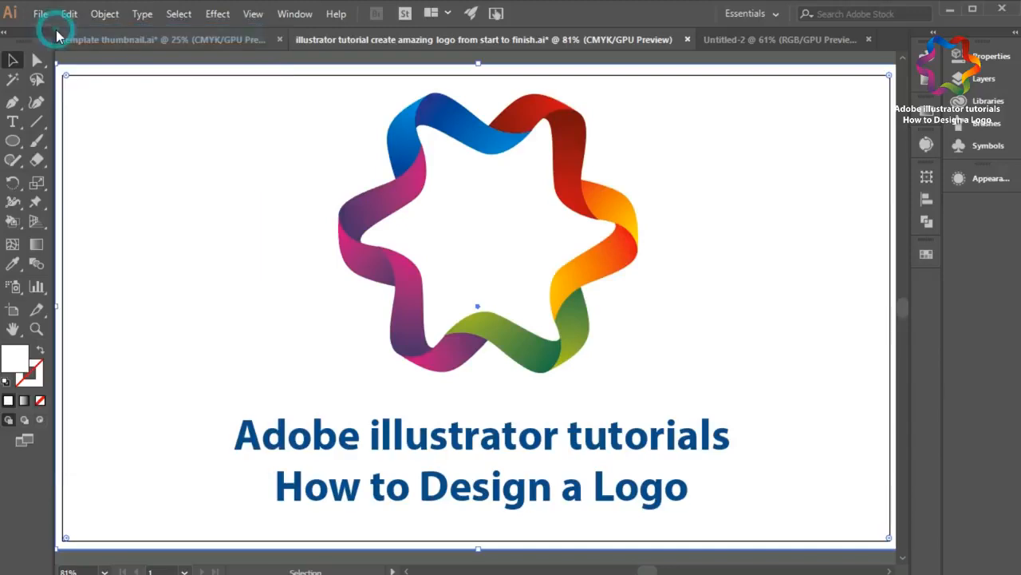
left_click(506, 155)
key("ctrl+n")
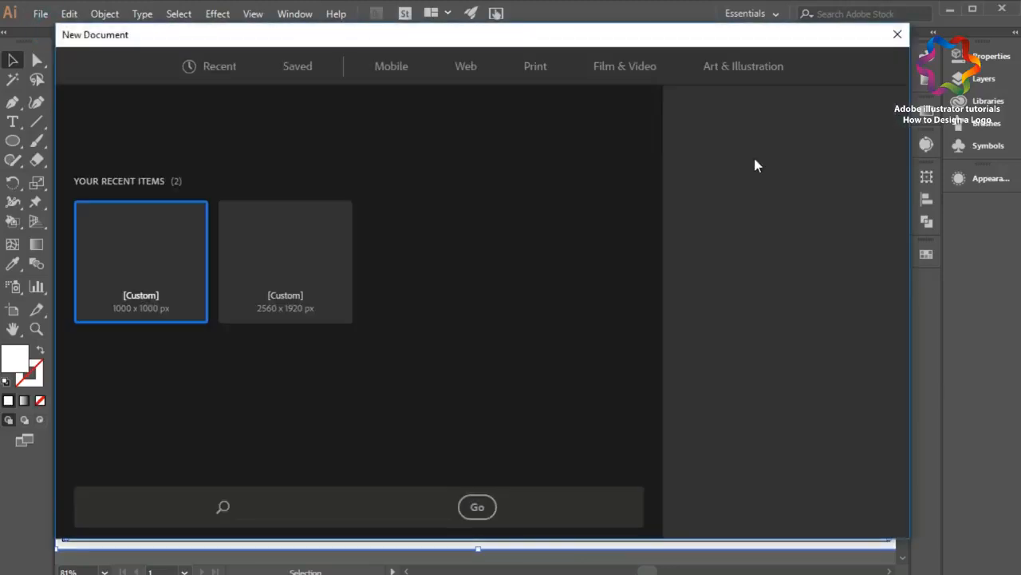
left_click(729, 179)
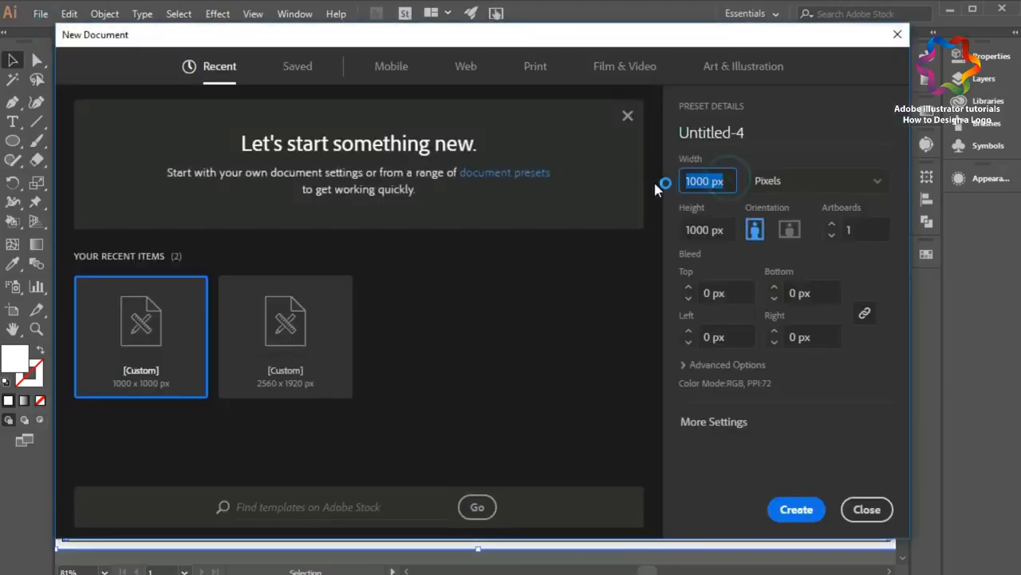
key("Tab")
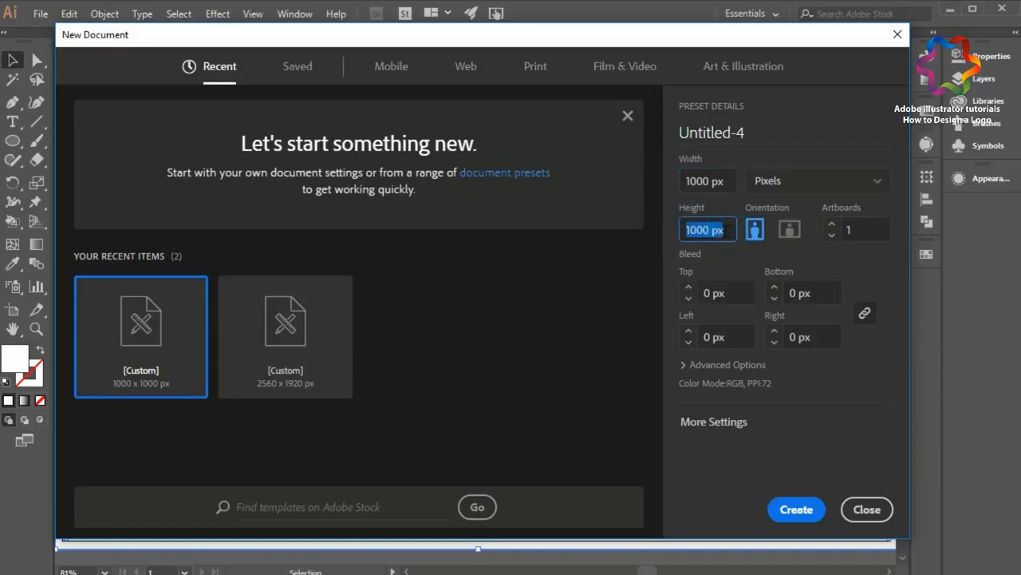
left_click(796, 511)
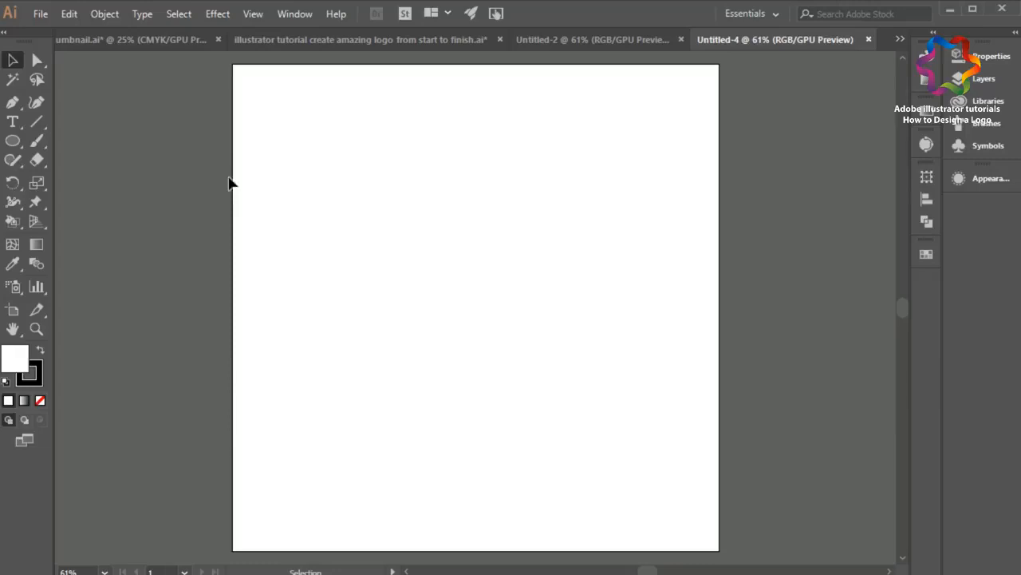
- Add the letter "a" as black text, enlarge it and move it to the middle of the artboard
left_click(14, 122)
left_click(402, 315)
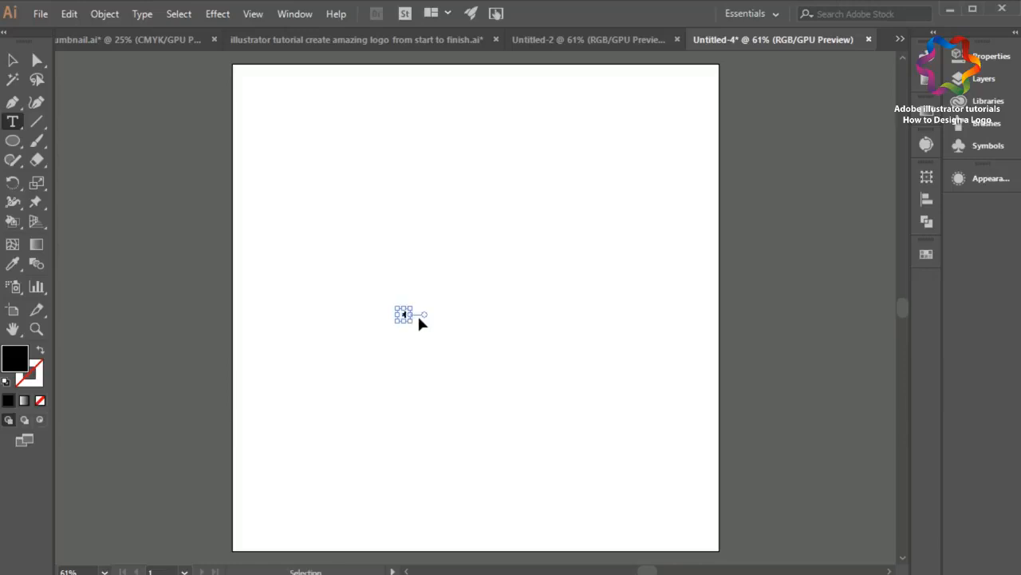
left_click_drag(414, 316, 787, 349)
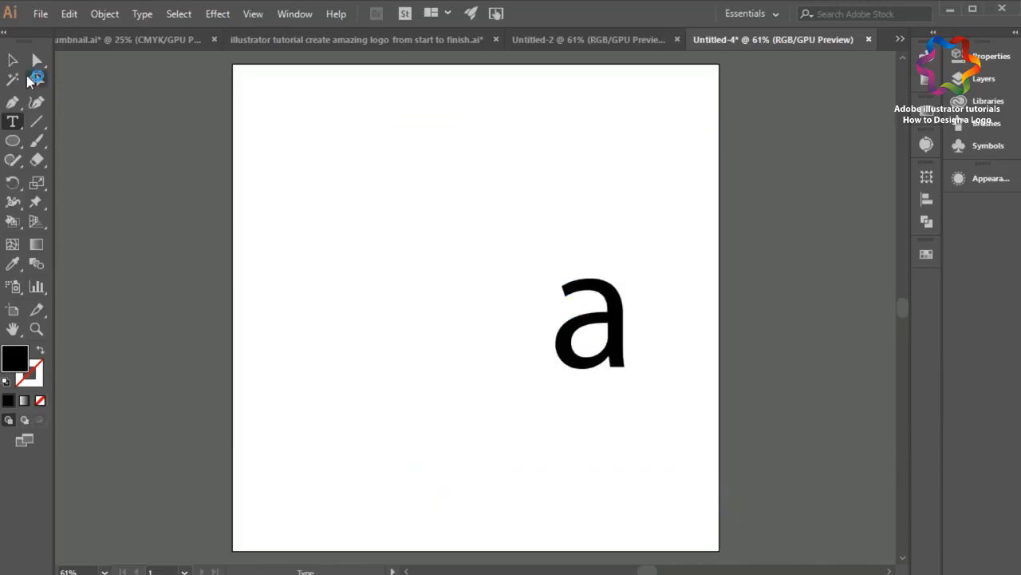
left_click(13, 61)
left_click_drag(618, 341, 479, 310)
- Expand the letter "a" into shapes with Object and Fill included, and deselect it
key("ctrl+plus")
key("ctrl+plus")
key("ctrl+plus")
key("ctrl+plus")
key("ctrl+plus")
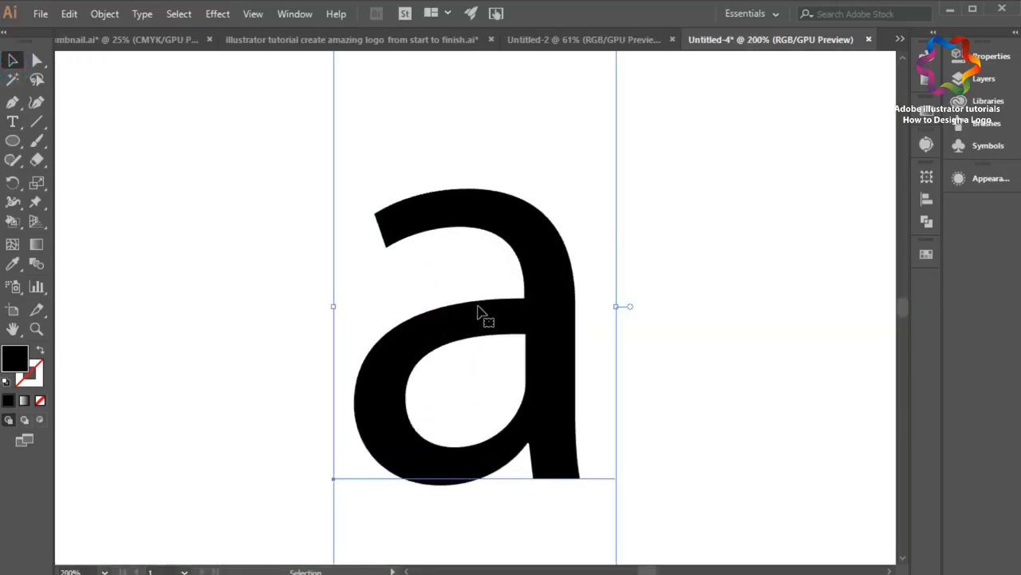
left_click_drag(496, 320, 480, 288)
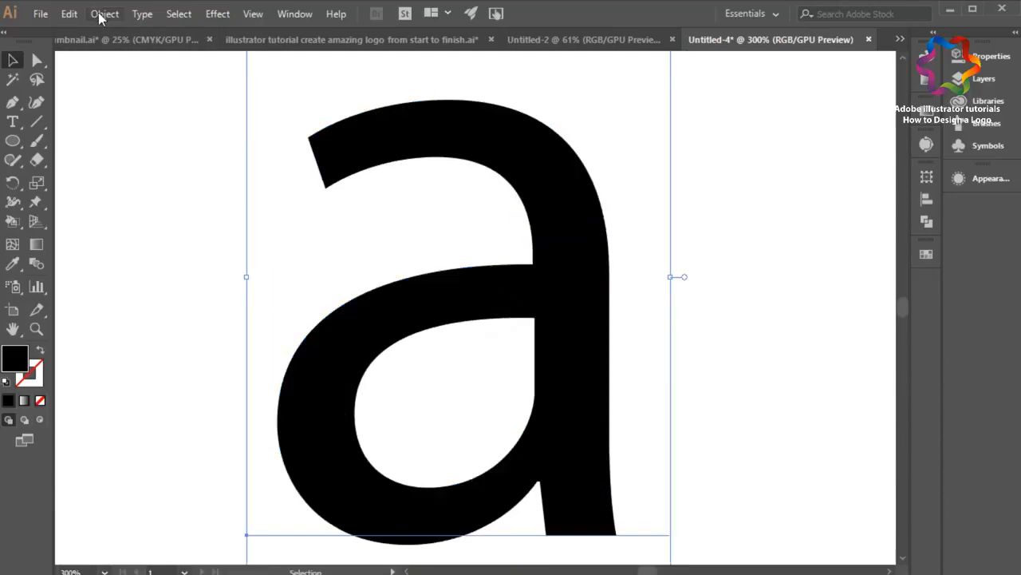
left_click(104, 13)
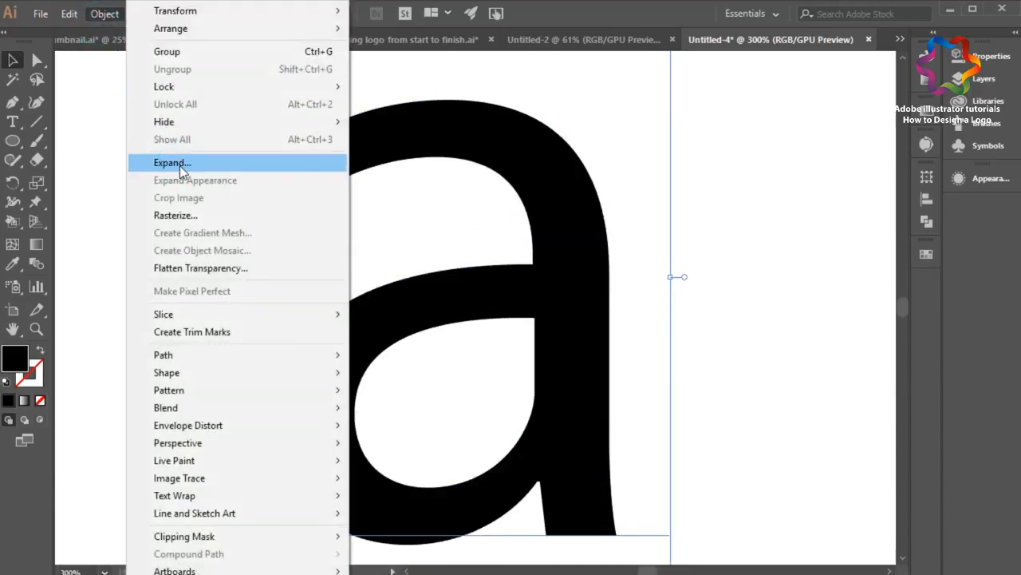
left_click(227, 165)
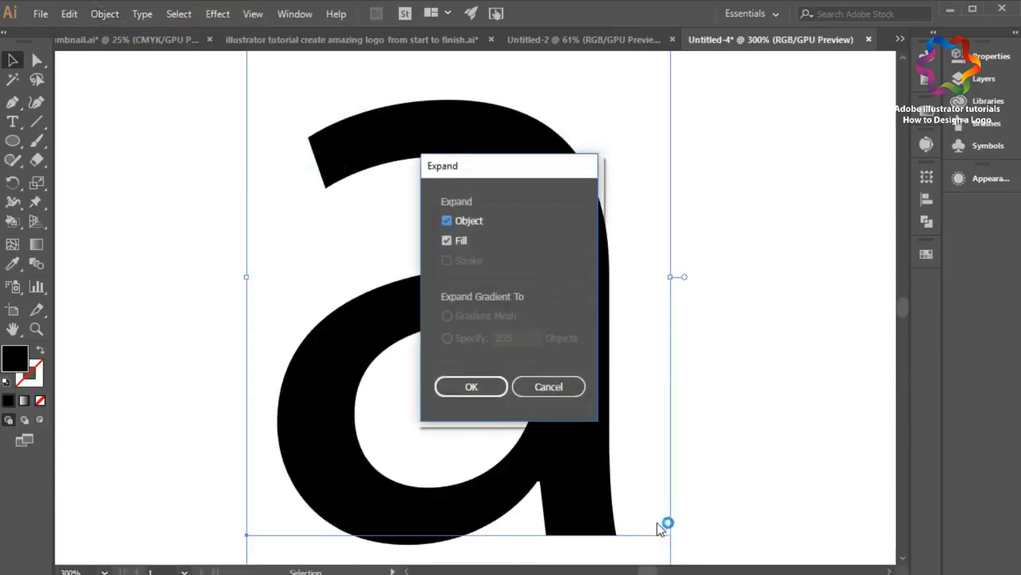
left_click(473, 390)
left_click(143, 145)
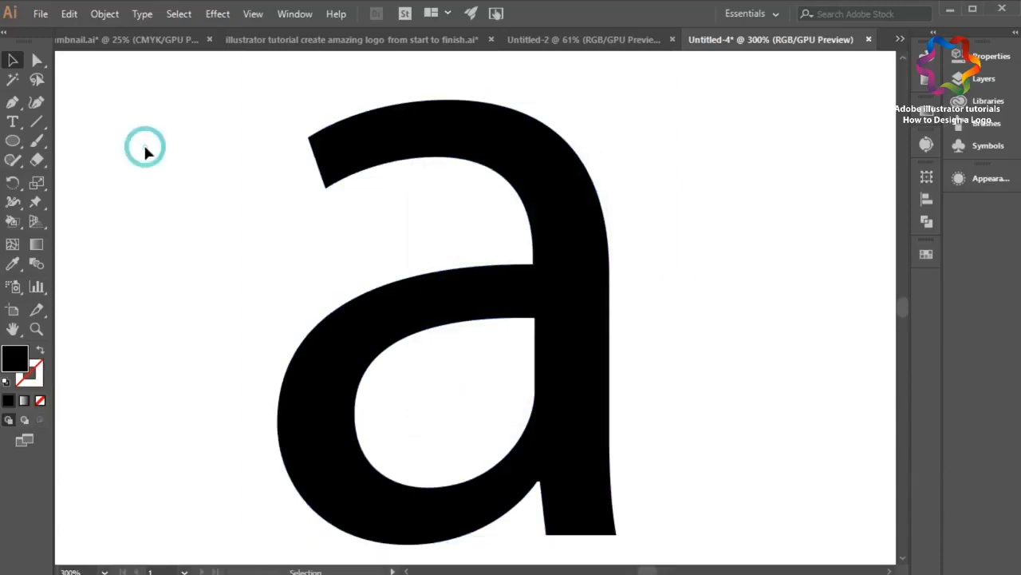
- Draw a closed, curved Pen shape along the lower half of the letter's top arc, from its tip to where the arc meets the bowl
left_click(12, 102)
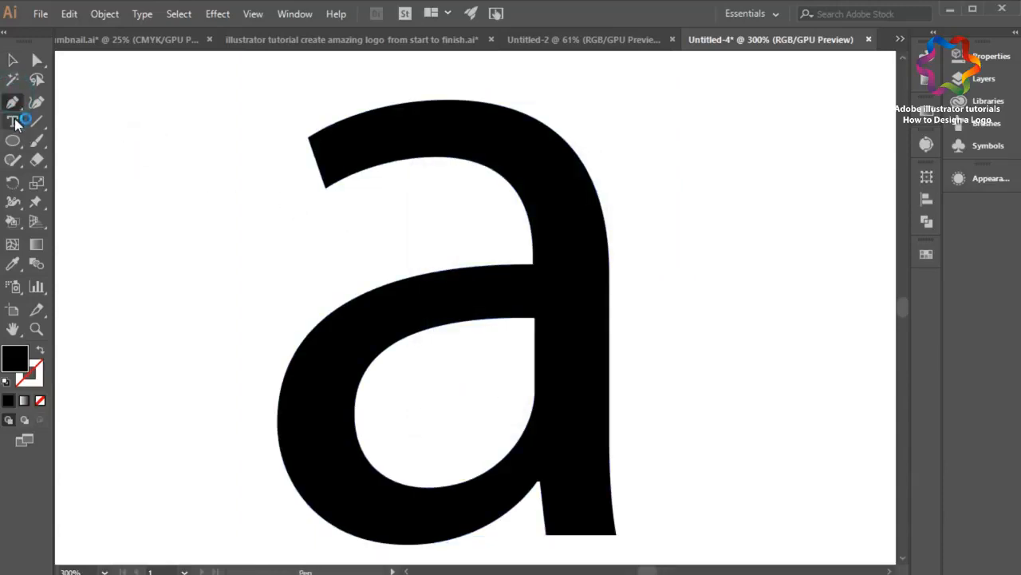
left_click(324, 188)
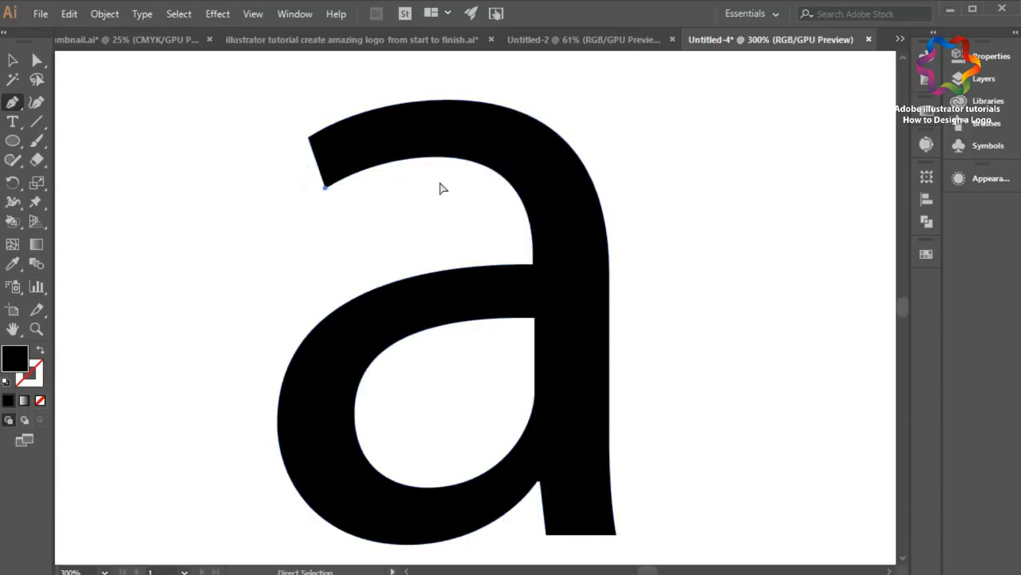
left_click(325, 188)
key("Escape")
left_click(308, 138)
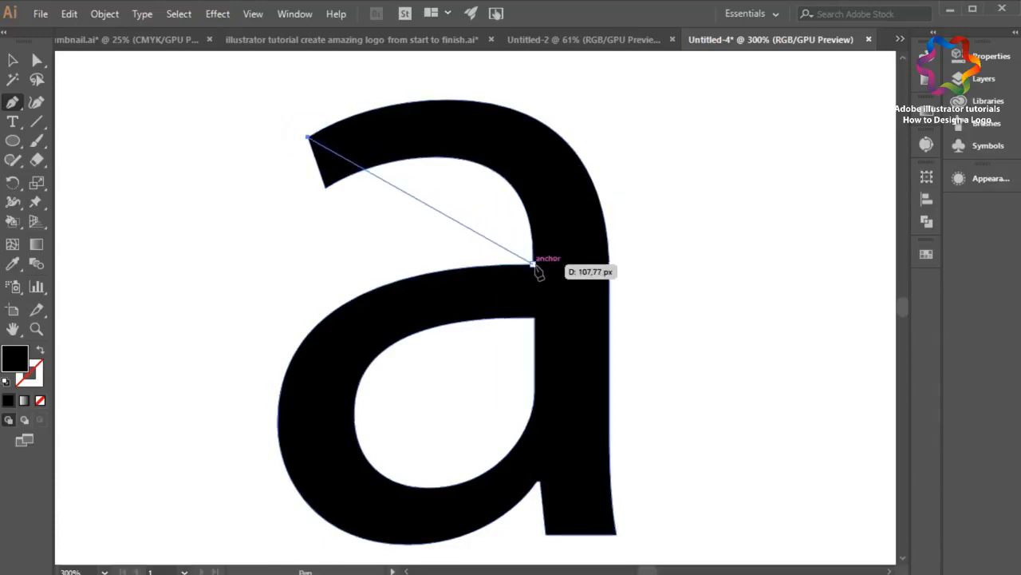
left_click_drag(536, 267, 524, 467)
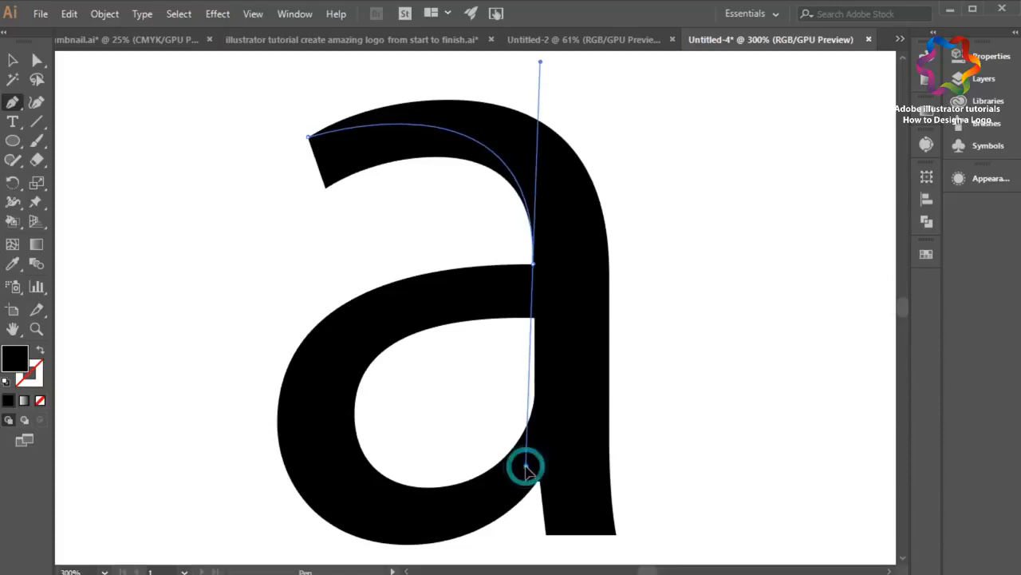
left_click(534, 264)
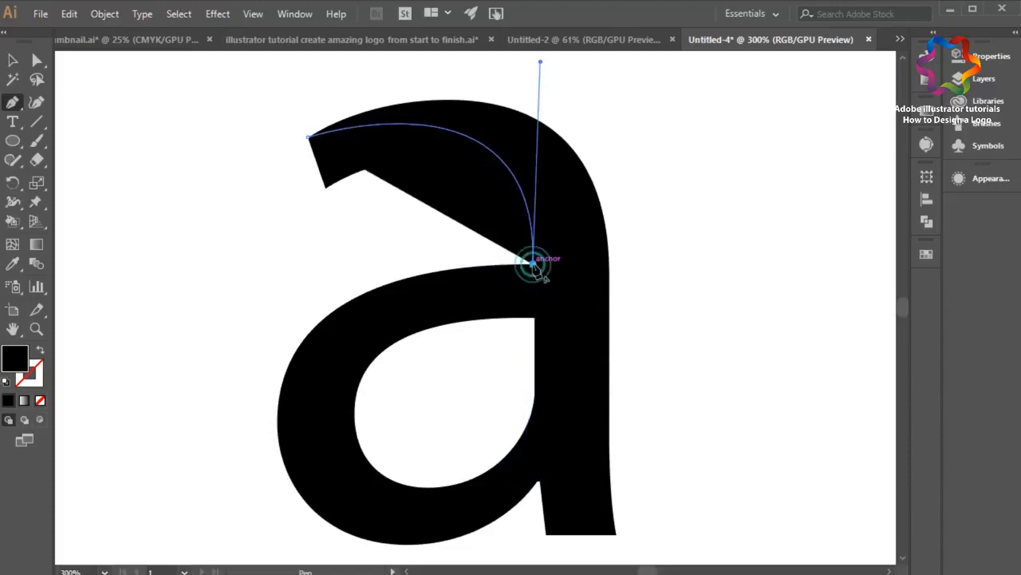
left_click_drag(326, 188, 161, 290)
left_click(326, 188)
left_click(309, 138)
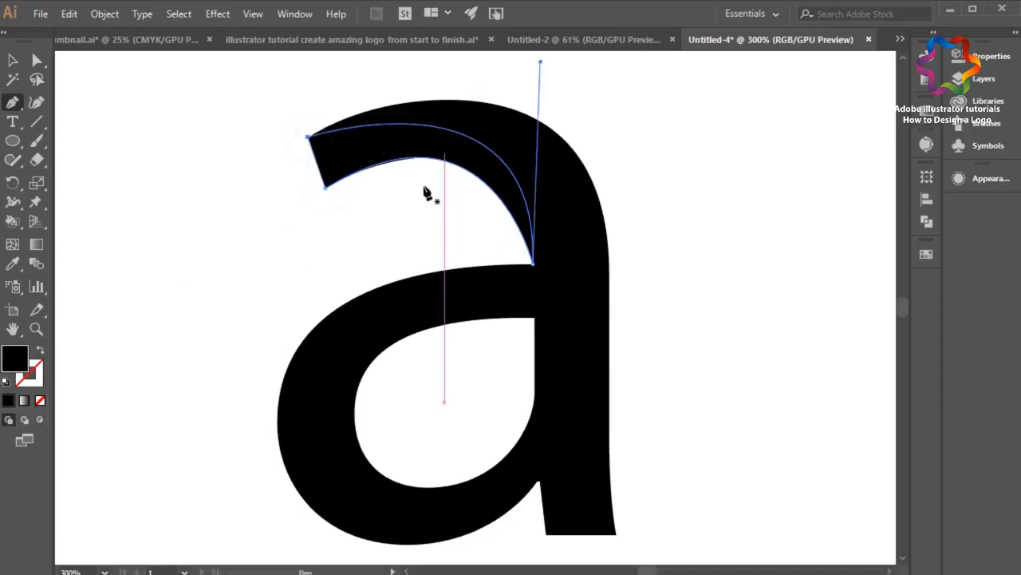
- Fill the new top-arc shape with light gray
double_click(17, 364)
left_click_drag(390, 249, 302, 252)
left_click(653, 196)
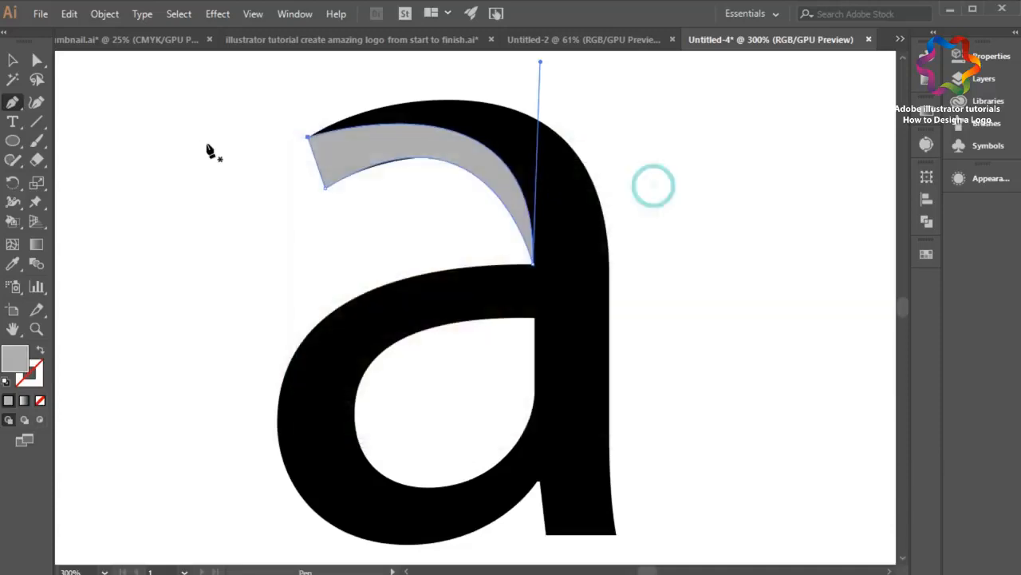
- Adjust the curve handle at the gray shape's lower-left corner so its lower edge covers the black arc beneath
left_click(42, 62)
left_click(415, 235)
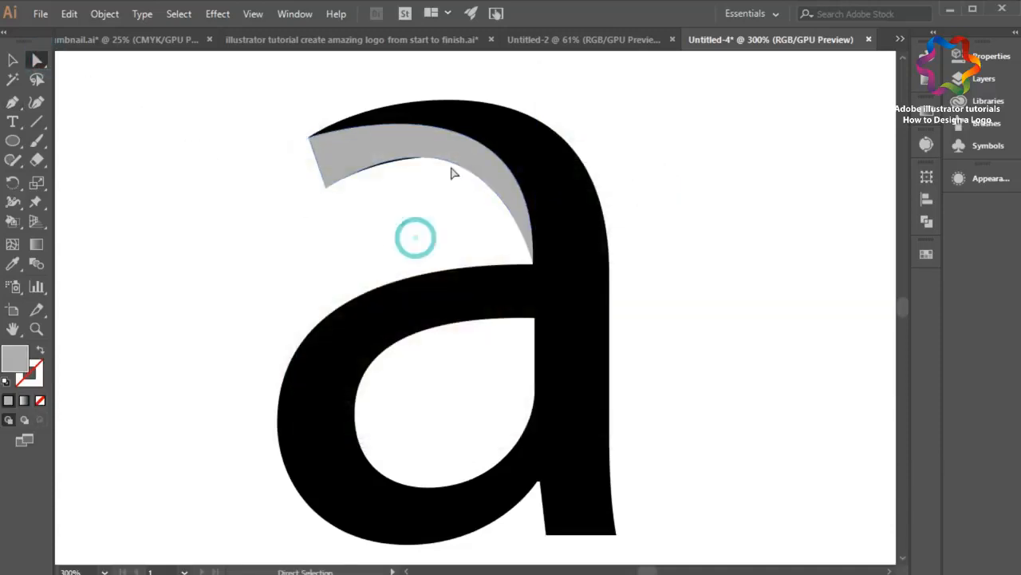
left_click(415, 137)
left_click(573, 170)
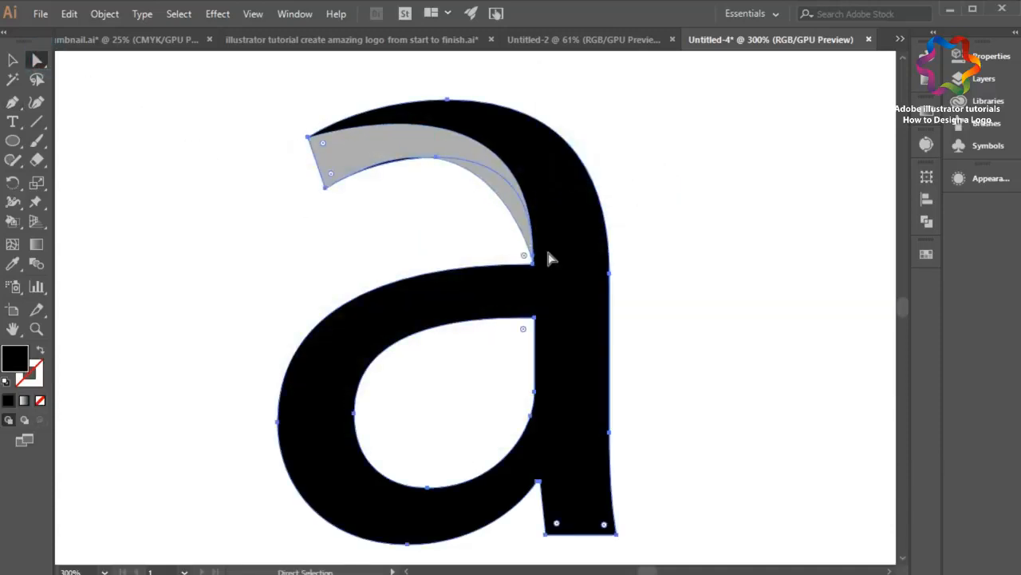
left_click(463, 243)
left_click(425, 161)
left_click(363, 199)
left_click(351, 174)
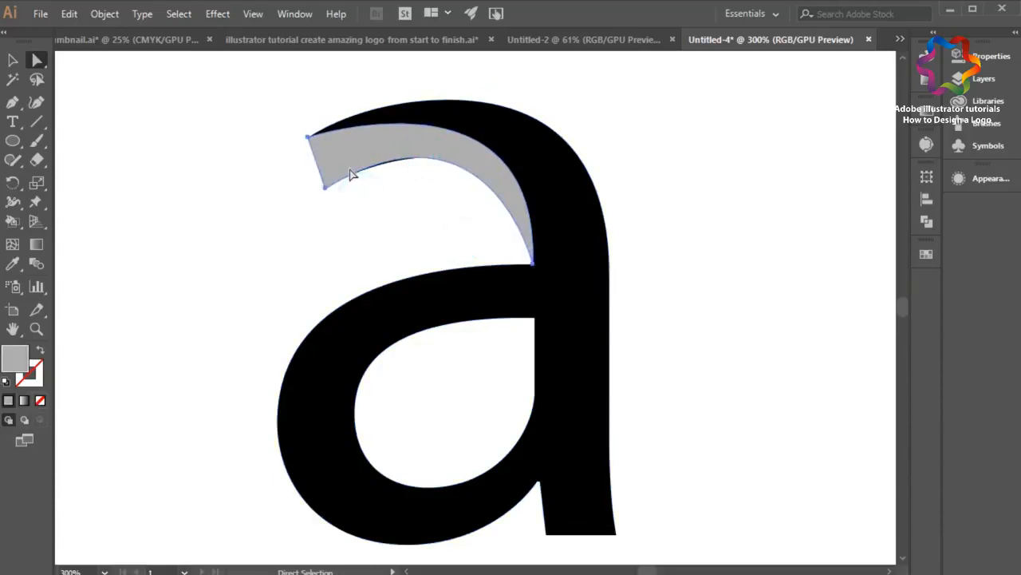
left_click(327, 189)
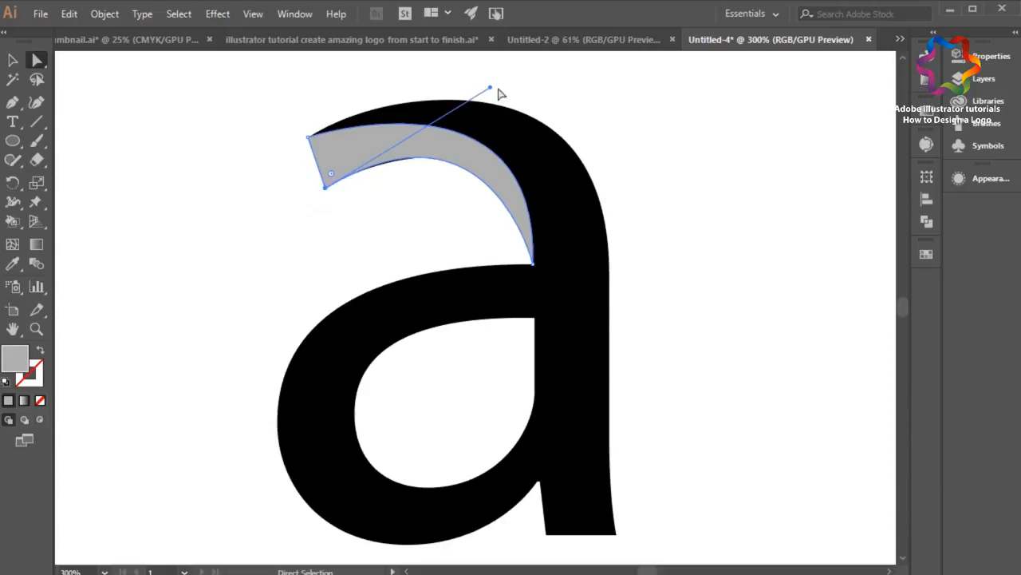
left_click_drag(490, 88, 496, 96)
left_click(399, 217)
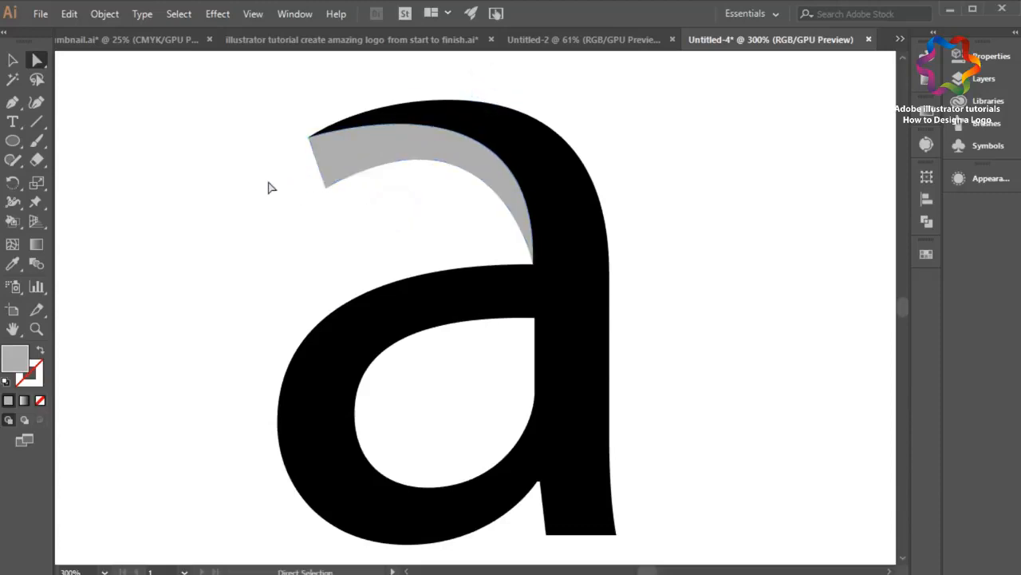
- Draw a closed gray Pen shape curving around the letter's bowl between the two inner corners at the stem, and refine its curve
left_click(12, 104)
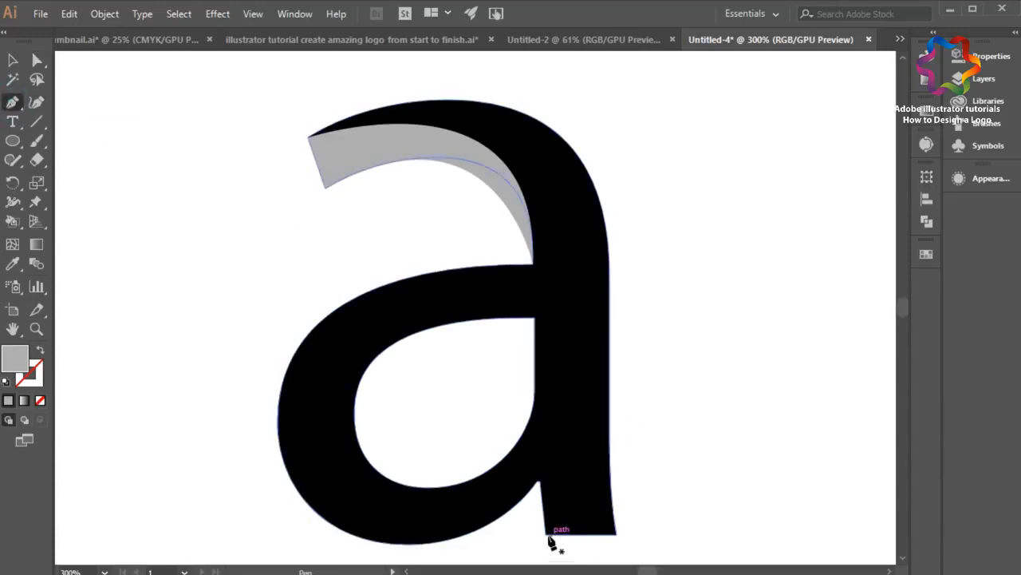
left_click(533, 397)
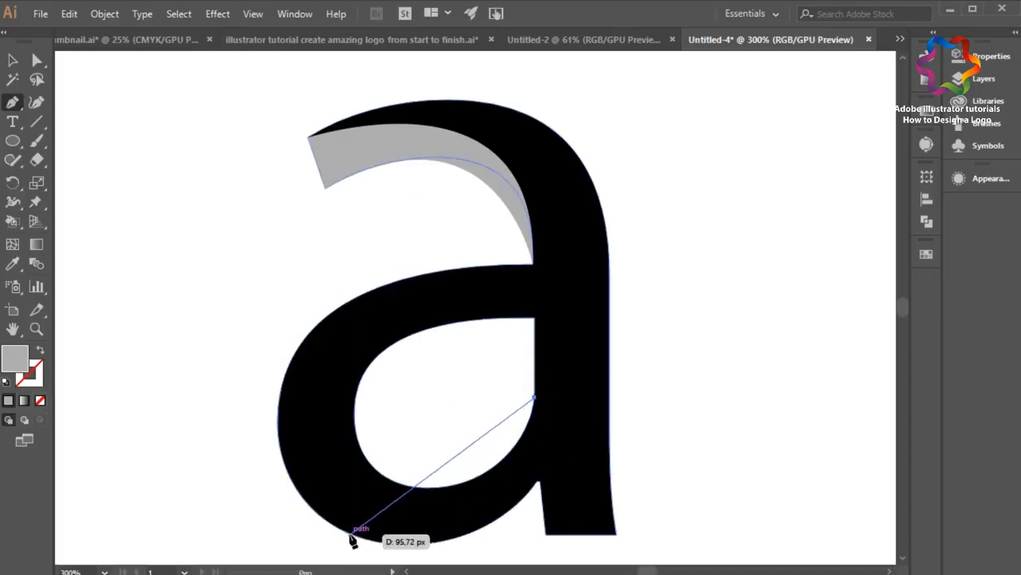
left_click_drag(352, 531, 182, 520)
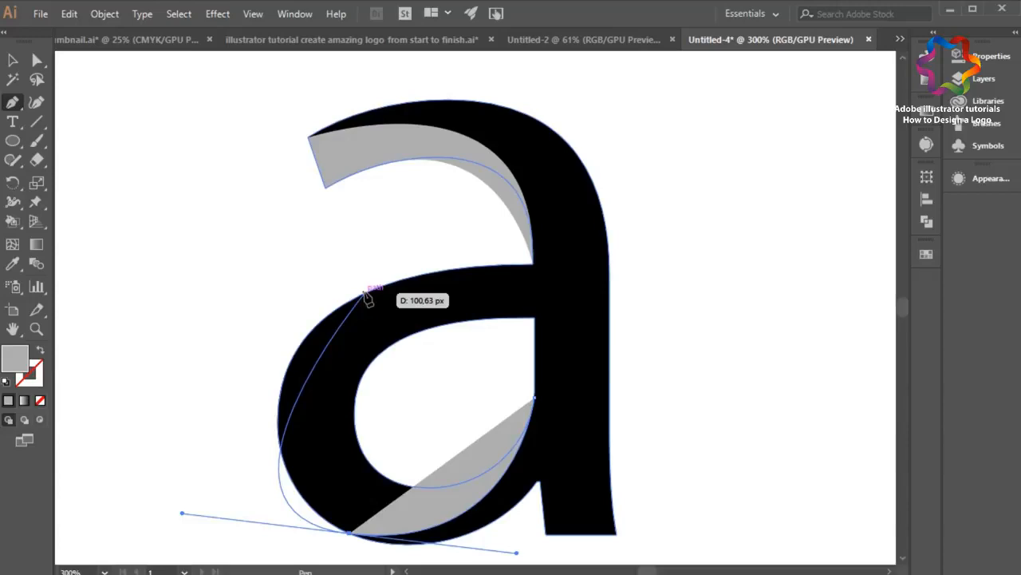
left_click_drag(534, 317, 841, 402)
left_click(535, 318)
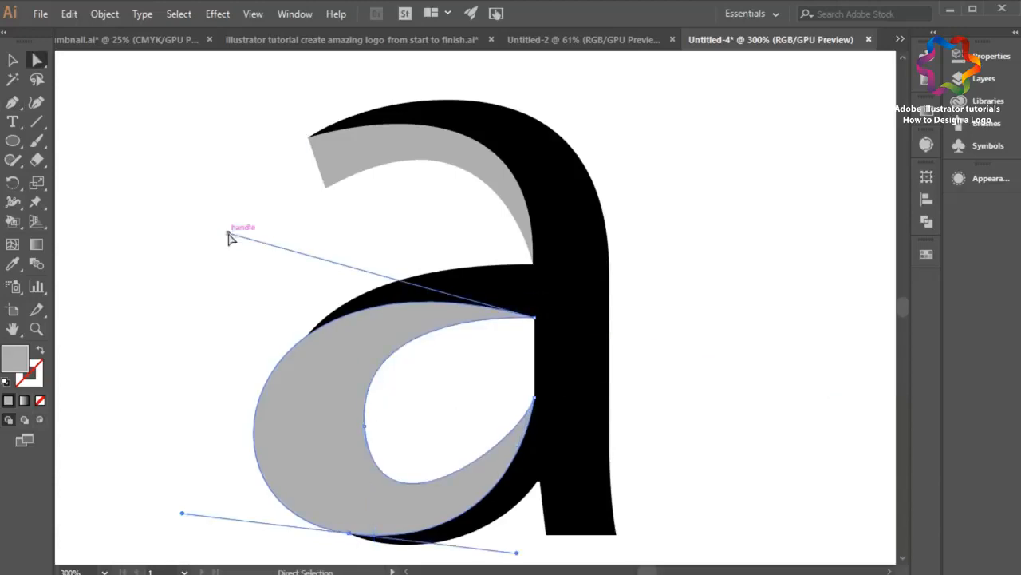
left_click(354, 303)
- Draw a shape covering the area outside the bowl's lower-left edge and subtract it from the gray bowl shape with Minus Front
scroll(239, 420, "down", 4)
left_click(285, 182)
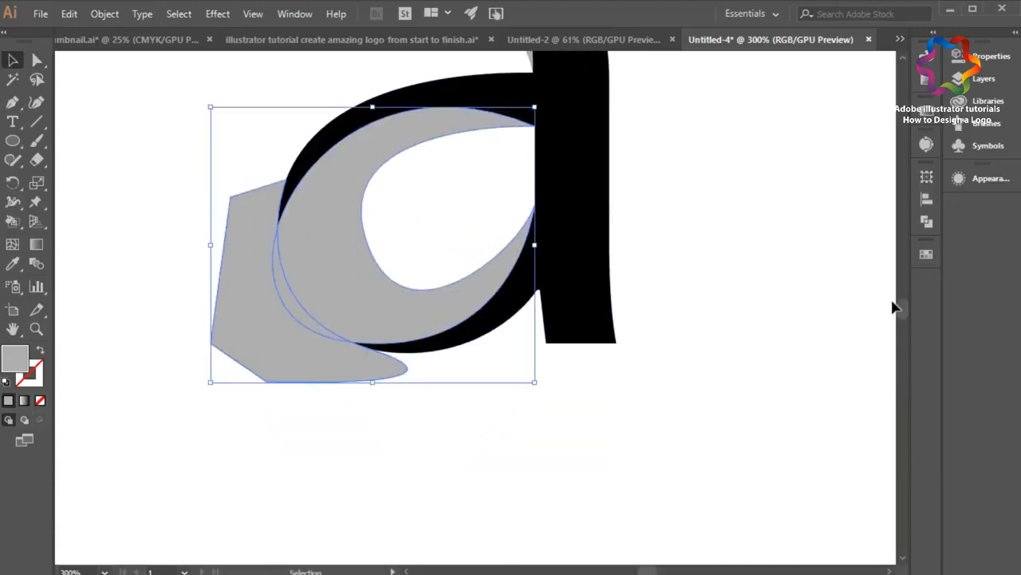
left_click(894, 303)
left_click(358, 300)
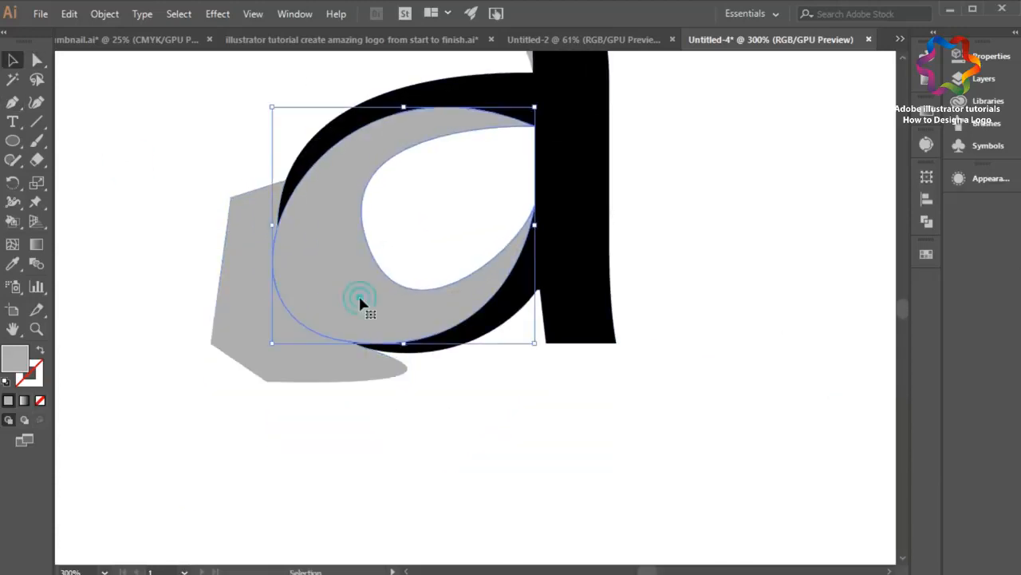
left_click(261, 332, "shift")
left_click(926, 223)
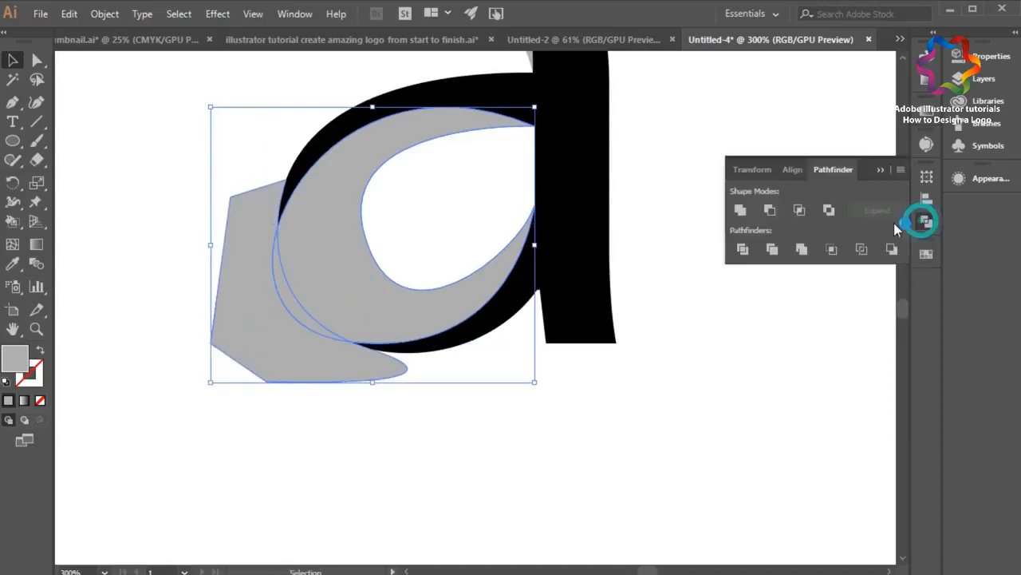
left_click(772, 212)
left_click(495, 409)
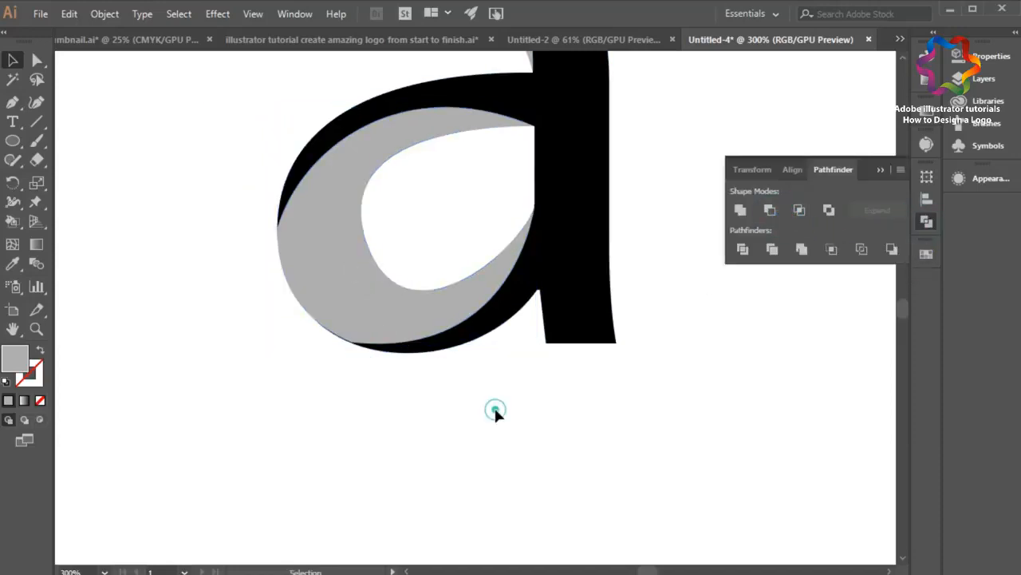
- Adjust the curve handle at the gray bowl shape's lower-left anchor so its edge follows the letter's outer outline
left_click(37, 60)
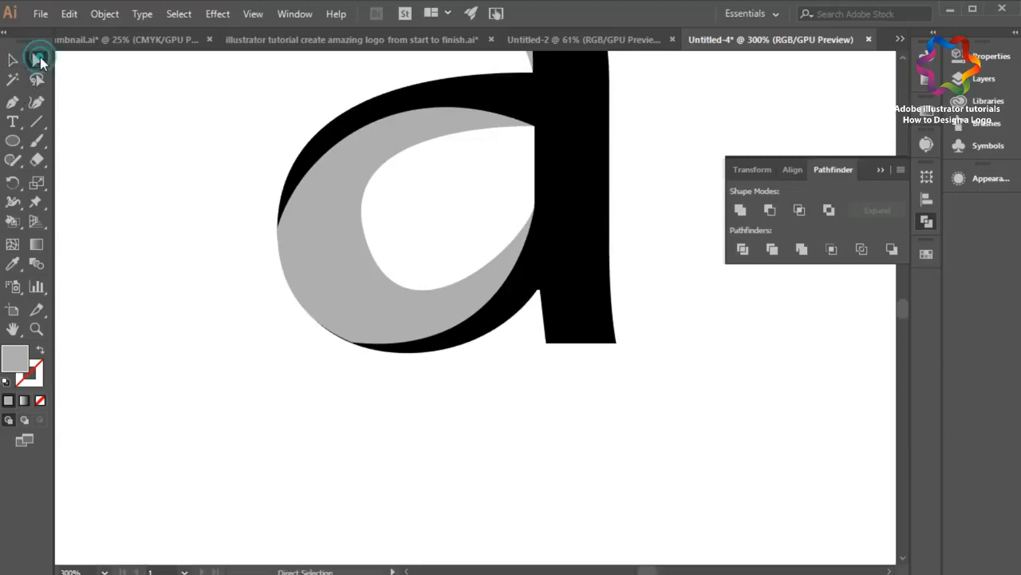
left_click(352, 342)
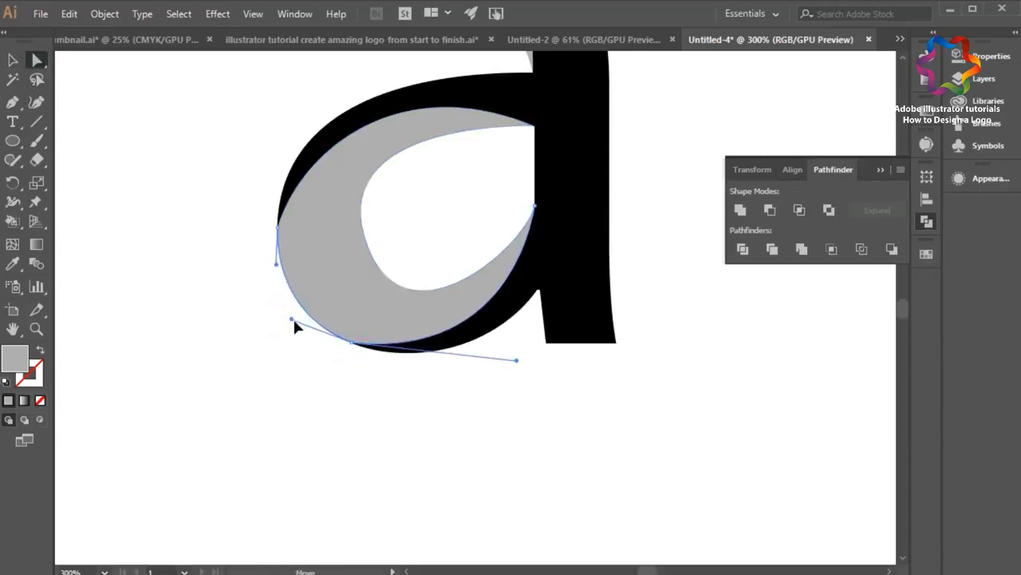
left_click_drag(294, 320, 296, 325)
left_click(575, 264)
left_click(607, 439)
left_click(390, 451)
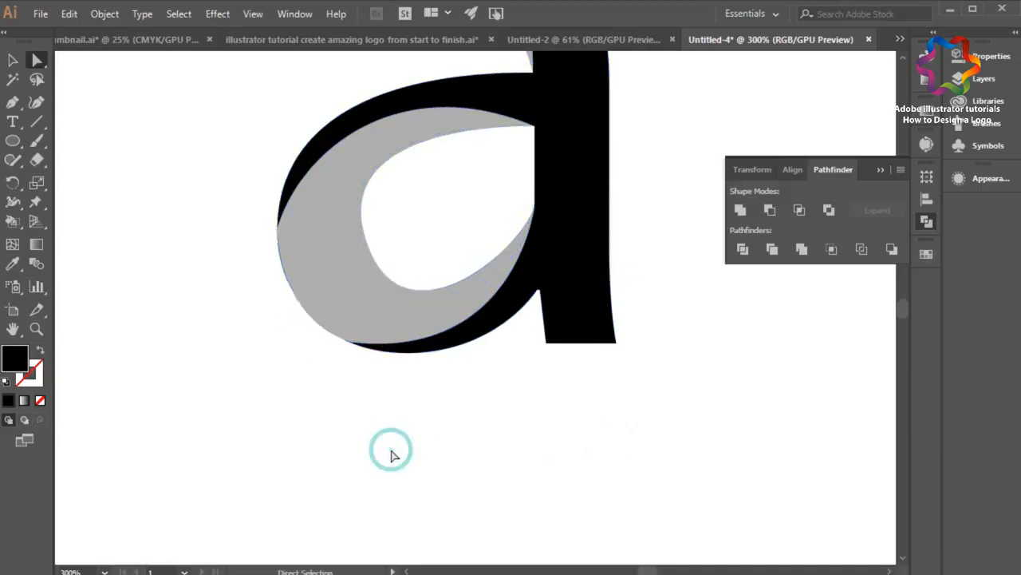
- Examine the whole letter and how the gray arc and bowl shapes fit over its black outline
key("ctrl+minus")
key("ctrl+0")
key("ctrl+plus")
key("ctrl+plus")
key("ctrl+plus")
key("ctrl+plus")
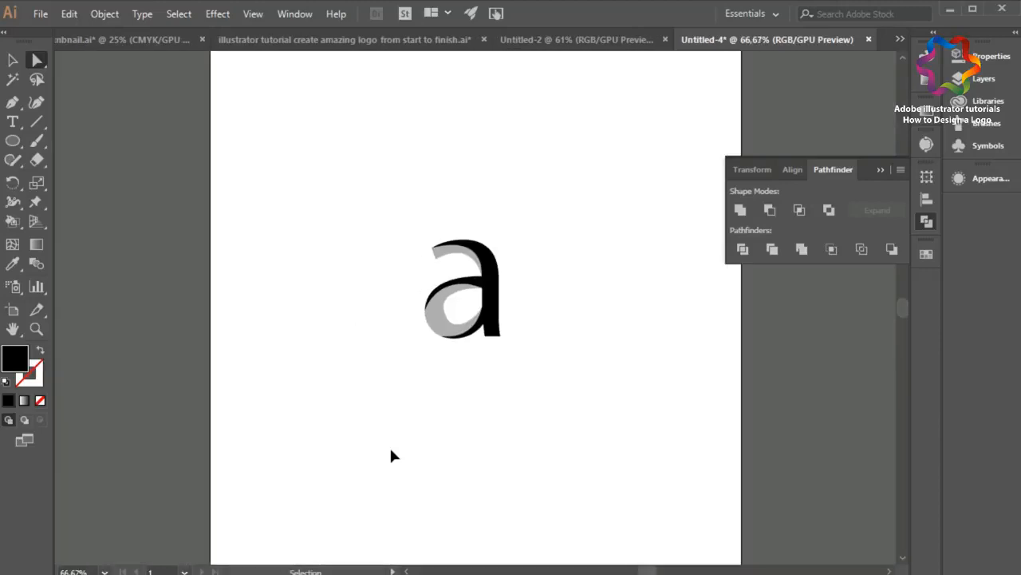
key("ctrl+plus")
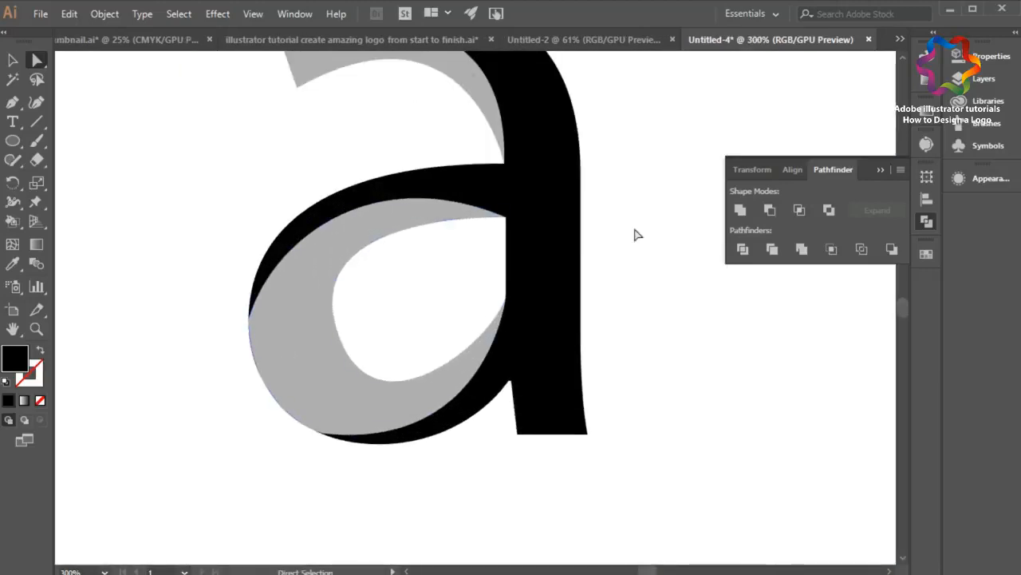
scroll(638, 235, "up", 3)
scroll(637, 234, "down", 1)
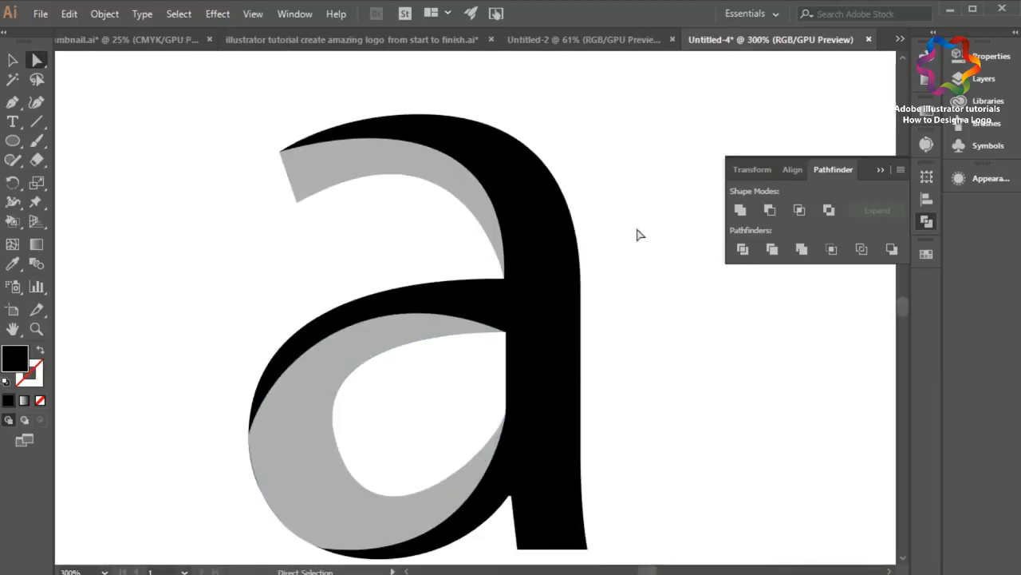
scroll(638, 235, "down", 1)
left_click(628, 213)
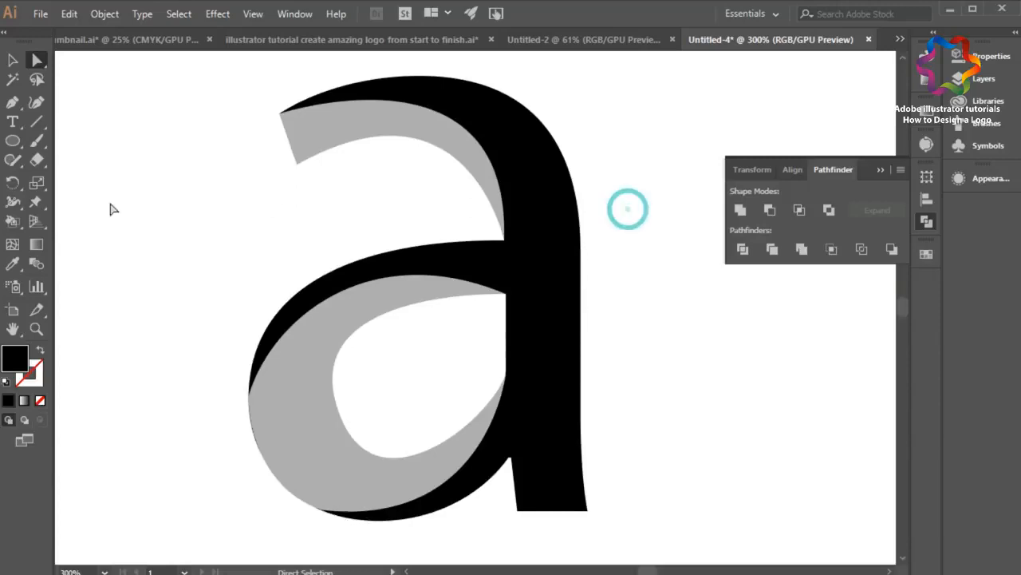
- Fill the gray top-arc shape with the orange-yellow linear gradient swatch
left_click(12, 64)
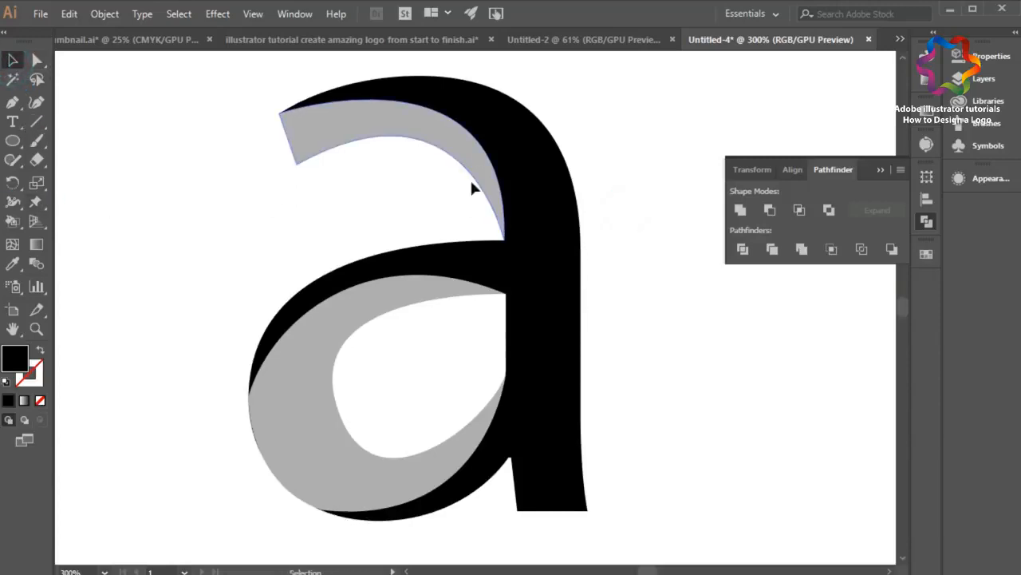
left_click(407, 130)
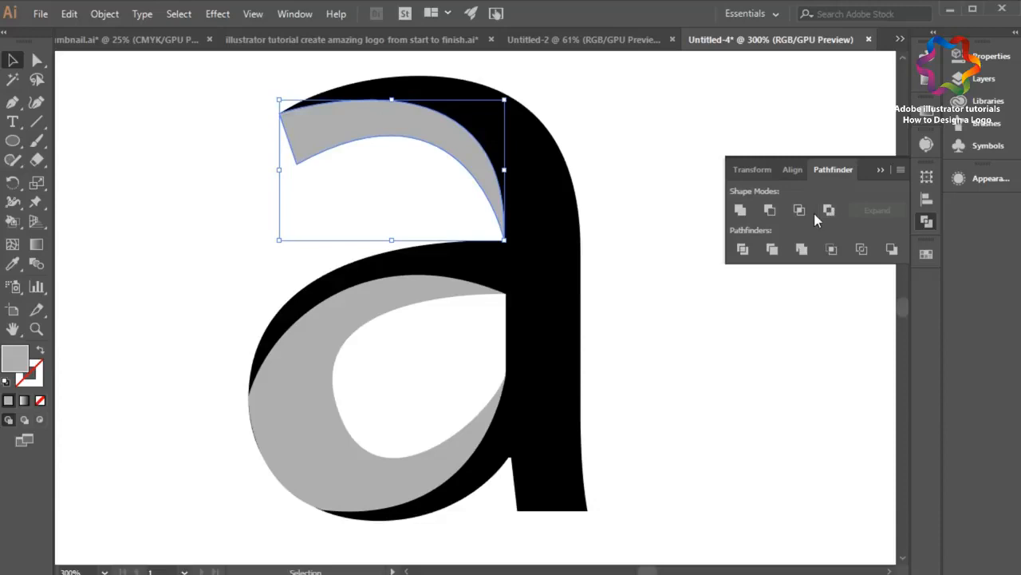
left_click(927, 256)
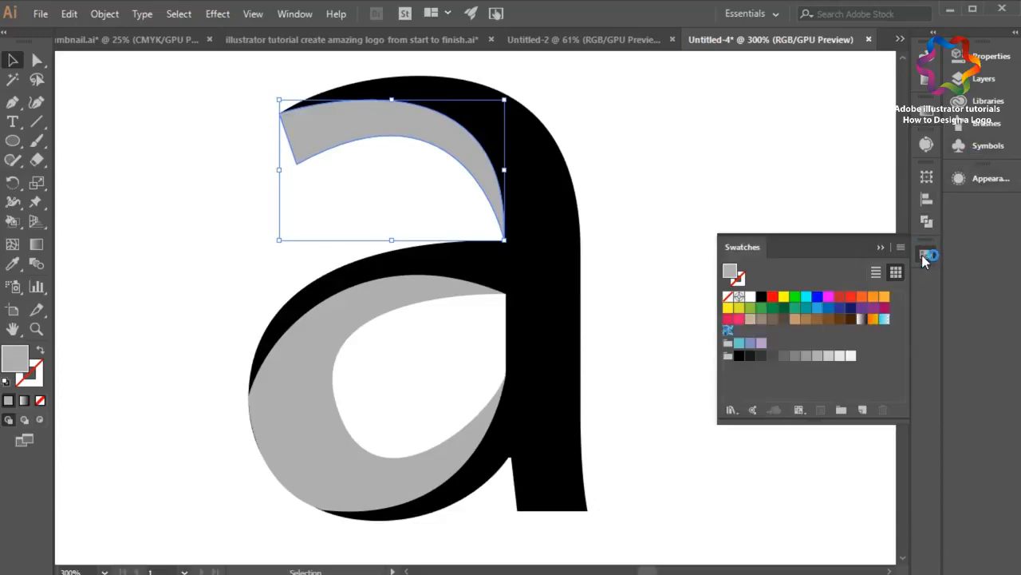
left_click(873, 319)
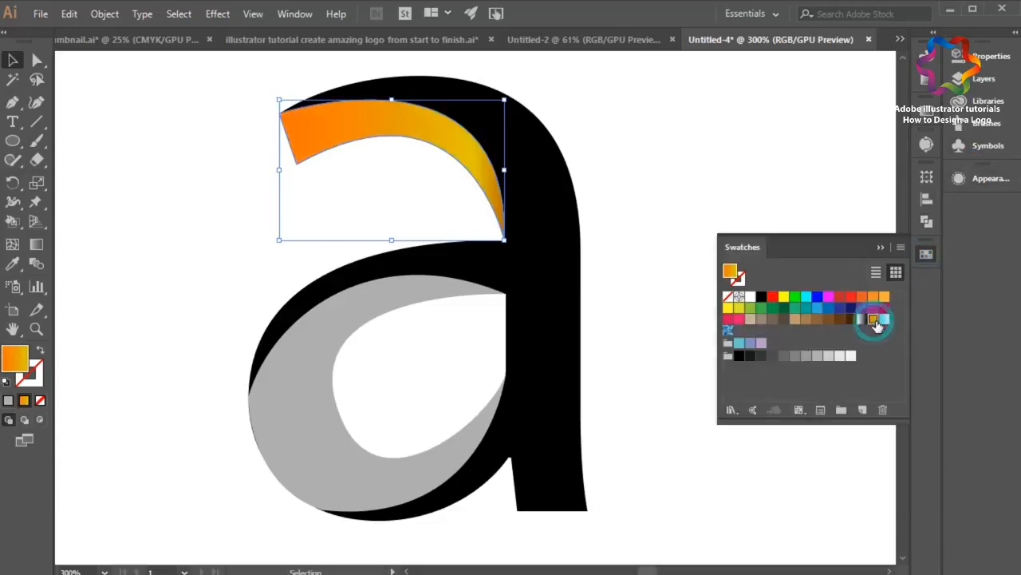
- Reduce the arc's gradient to two stops by removing the brown and middle orange stops and moving the yellow stop to the end
left_click(929, 111)
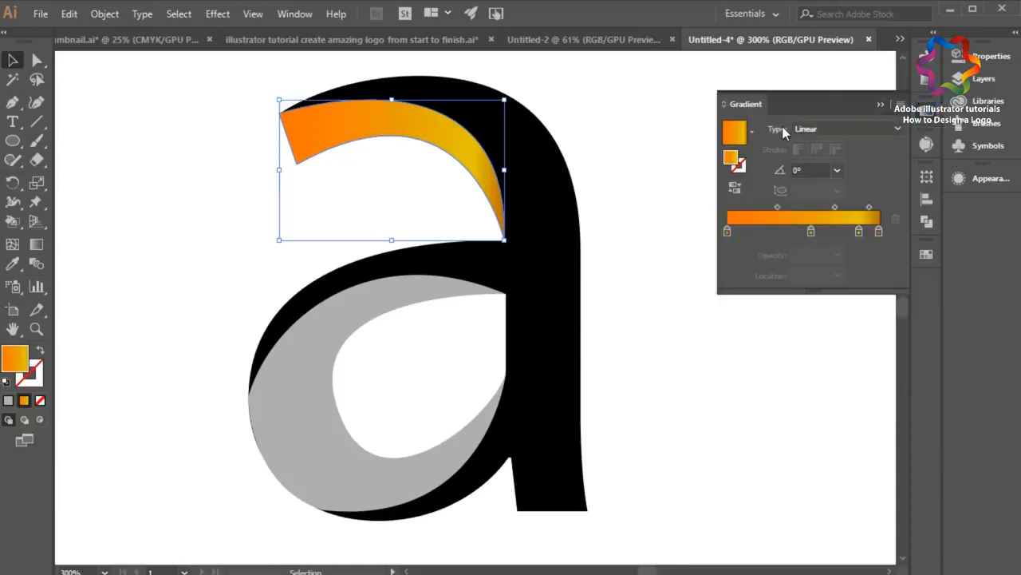
left_click_drag(879, 231, 890, 283)
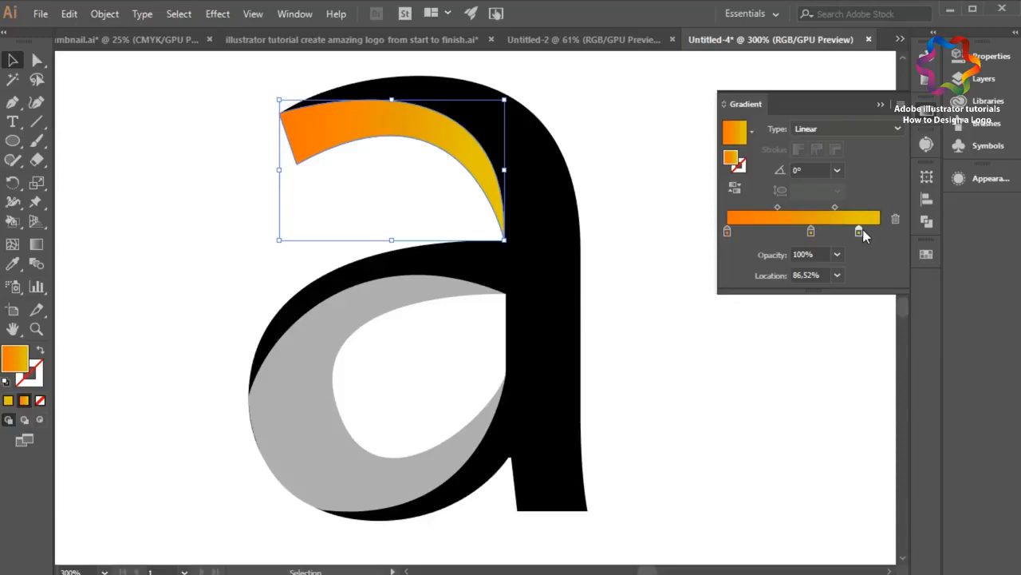
left_click_drag(866, 232, 881, 230)
left_click_drag(812, 239, 809, 275)
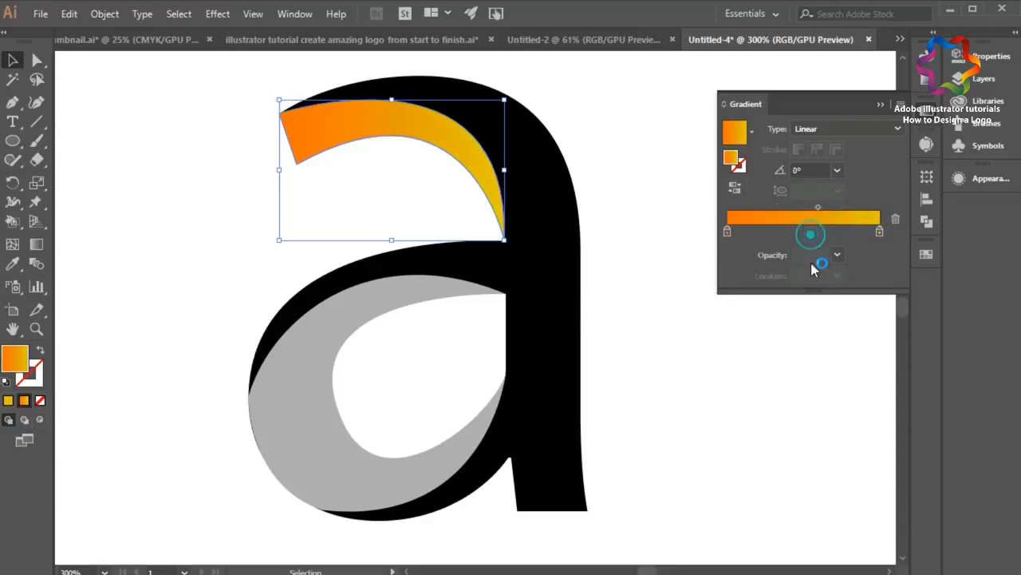
- Set the starting stop of the top arc's gradient to red
double_click(728, 234)
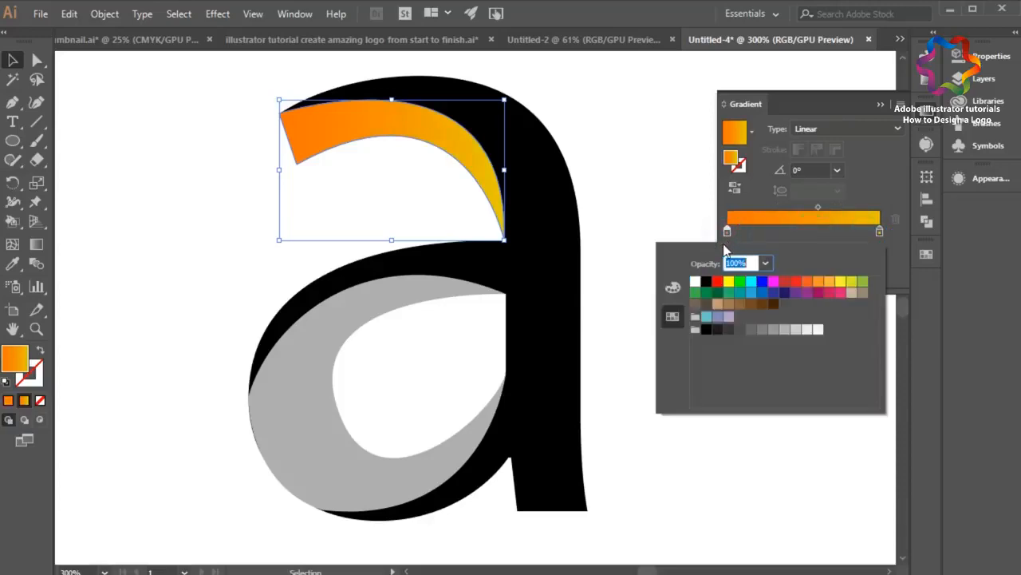
left_click(796, 284)
left_click(672, 187)
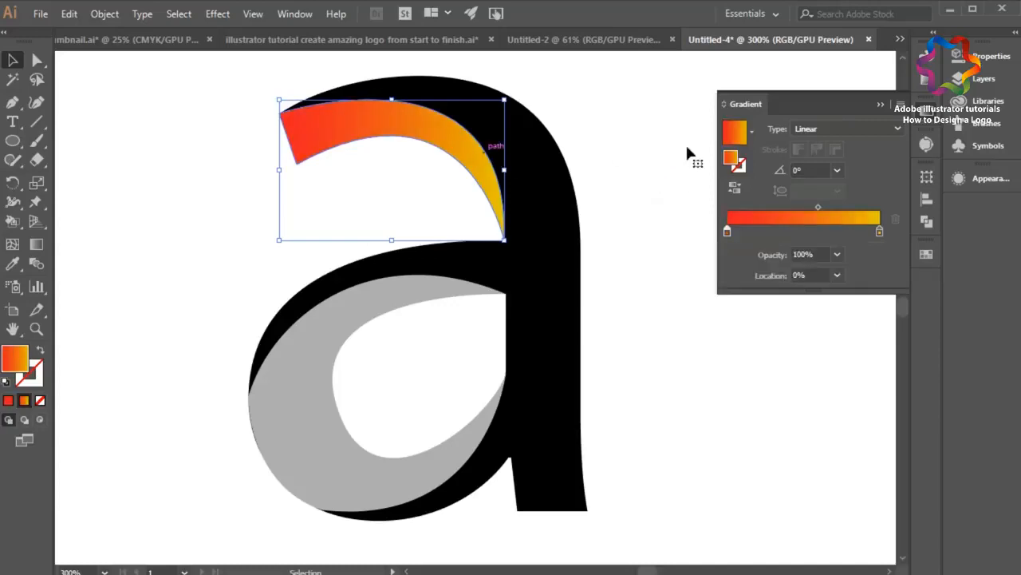
left_click(645, 141)
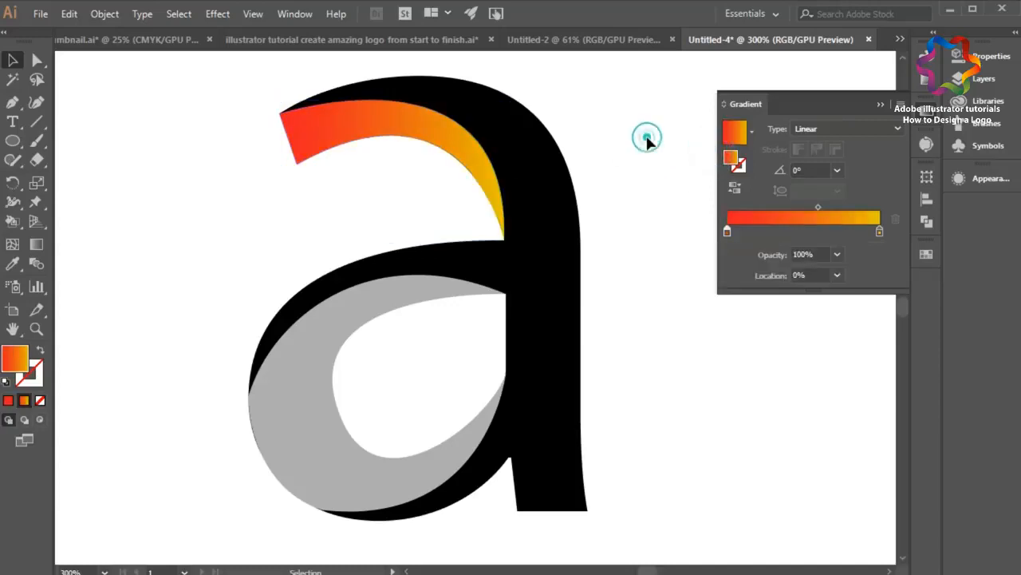
- Fill the black letter with the red-to-yellow gradient and run it vertically from red at the top to yellow at the base
left_click(539, 191)
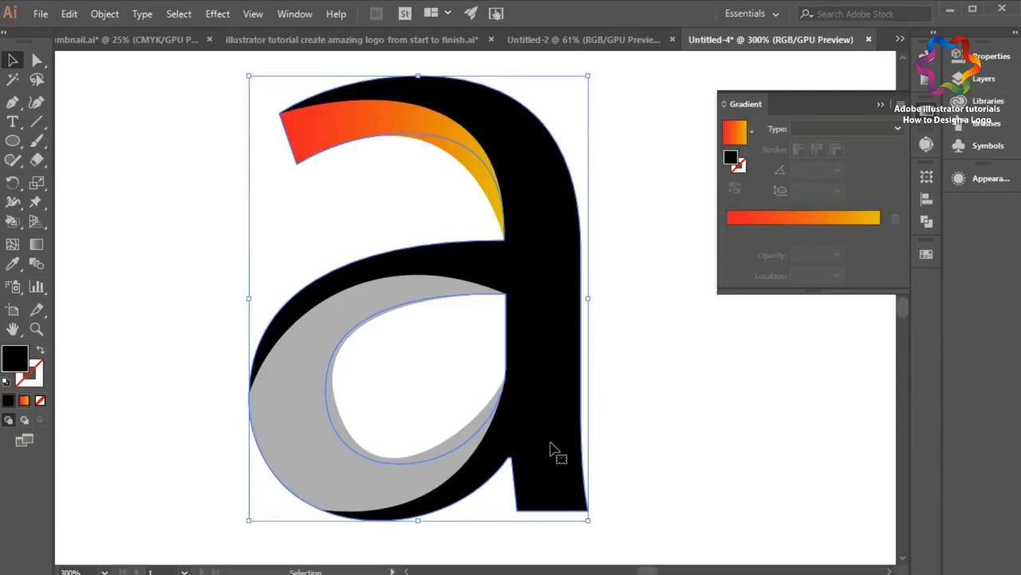
left_click(761, 219)
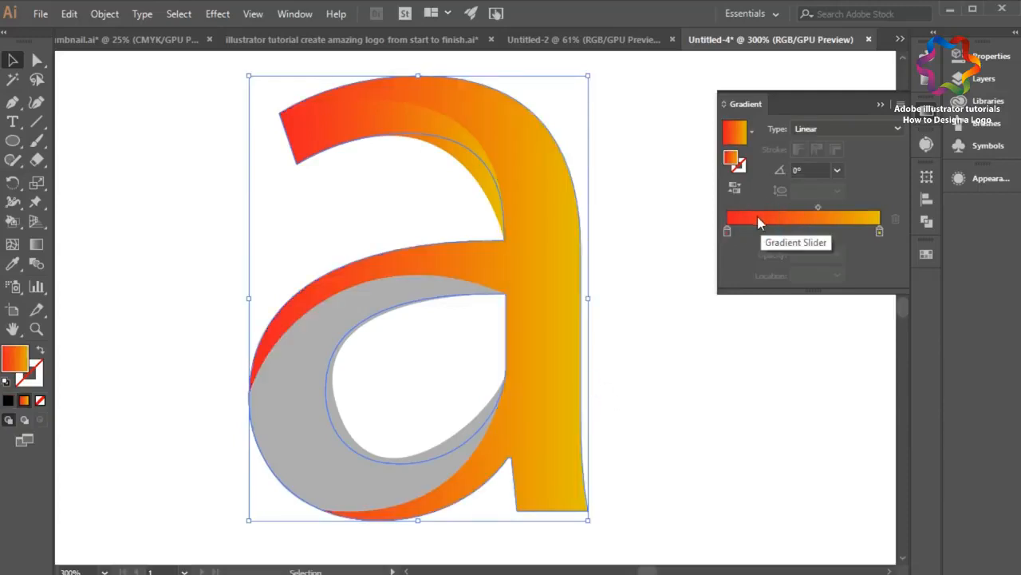
left_click(36, 244)
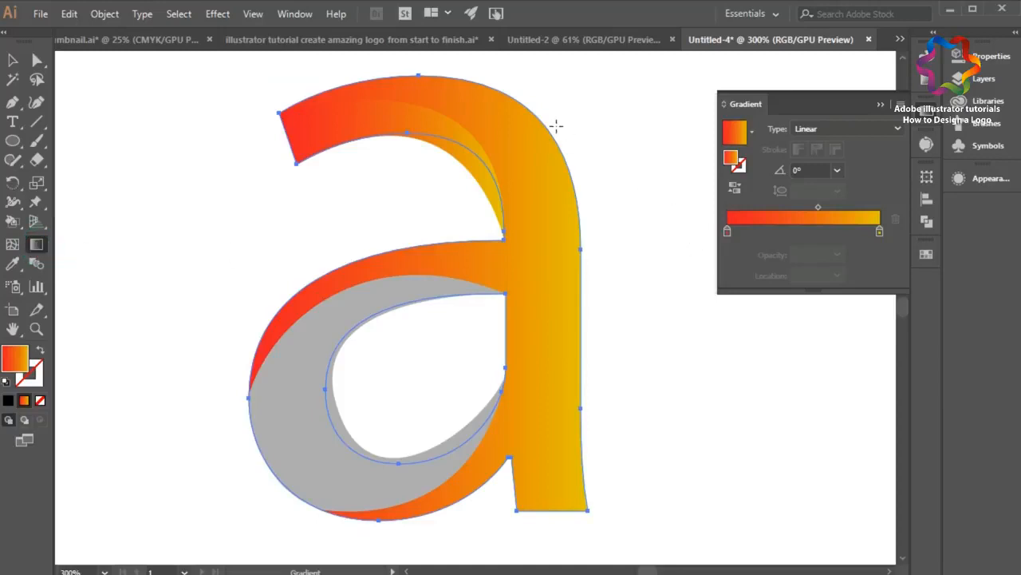
left_click_drag(487, 78, 505, 433)
left_click(13, 60)
left_click(219, 183)
- Fill the gray bowl shape with the red-to-yellow gradient, running nearly horizontally from the bowl's outer left edge into the stem
left_click(328, 352)
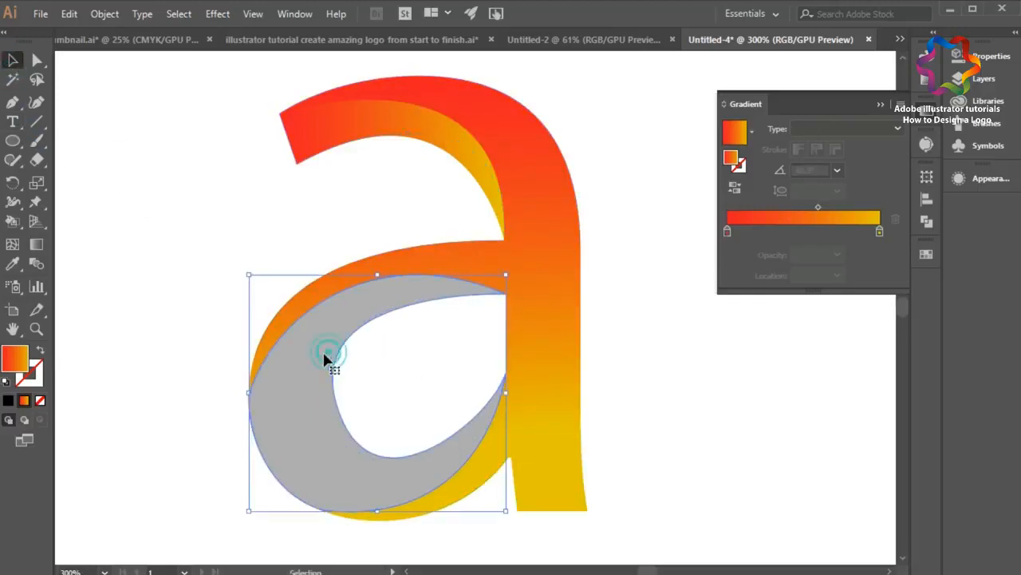
left_click(811, 221)
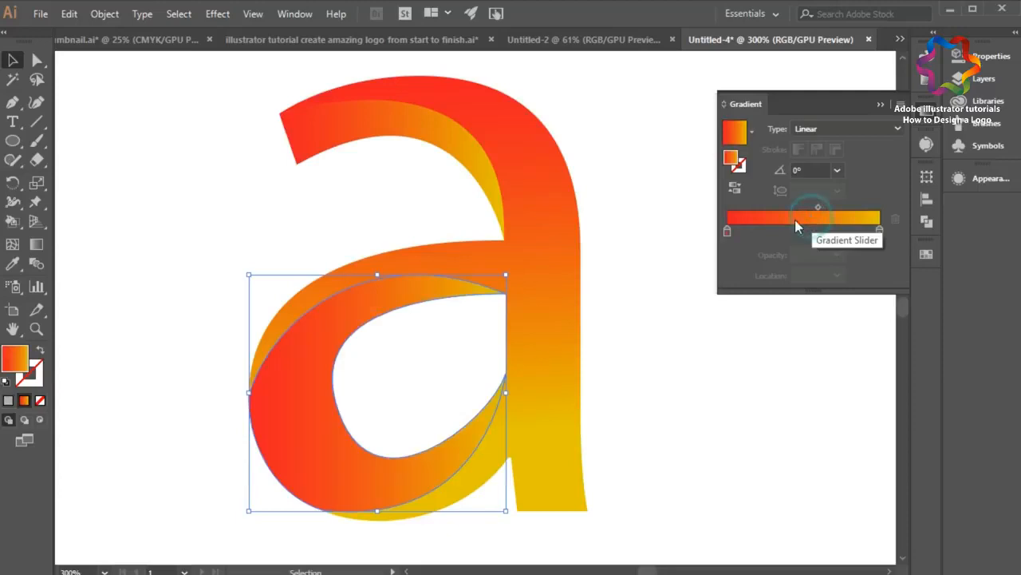
left_click(37, 245)
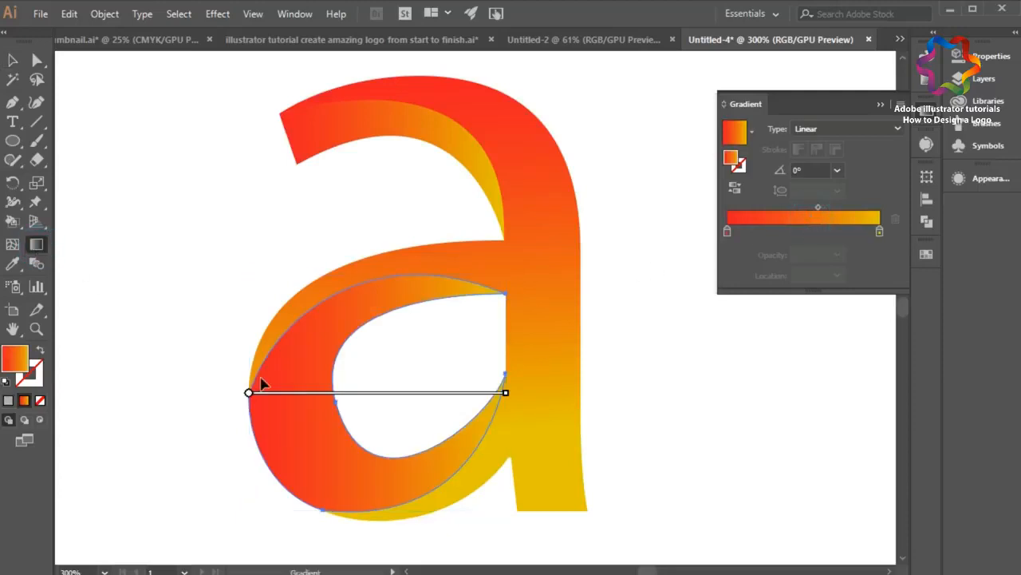
left_click_drag(491, 265, 165, 383)
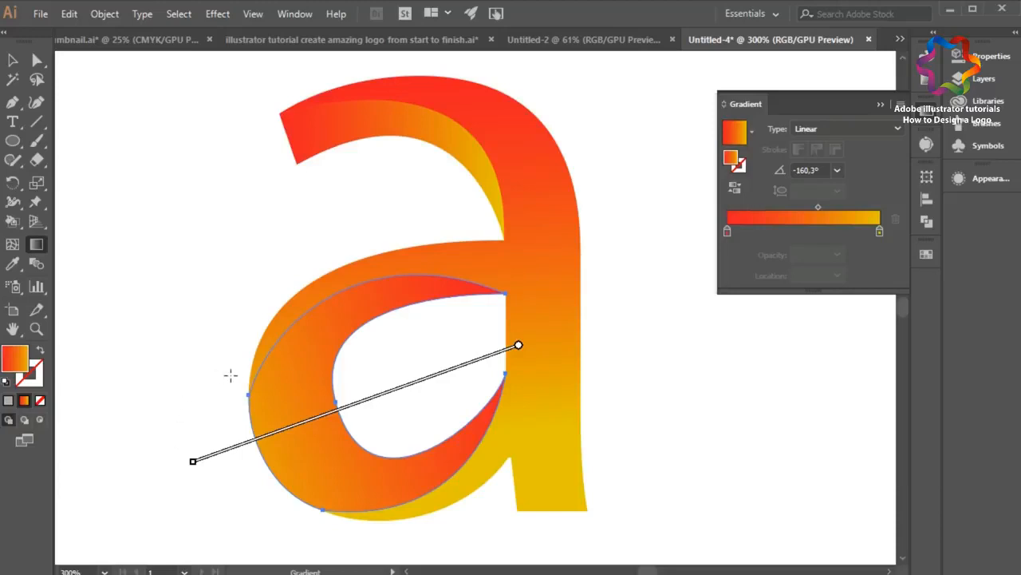
left_click_drag(232, 387, 562, 391)
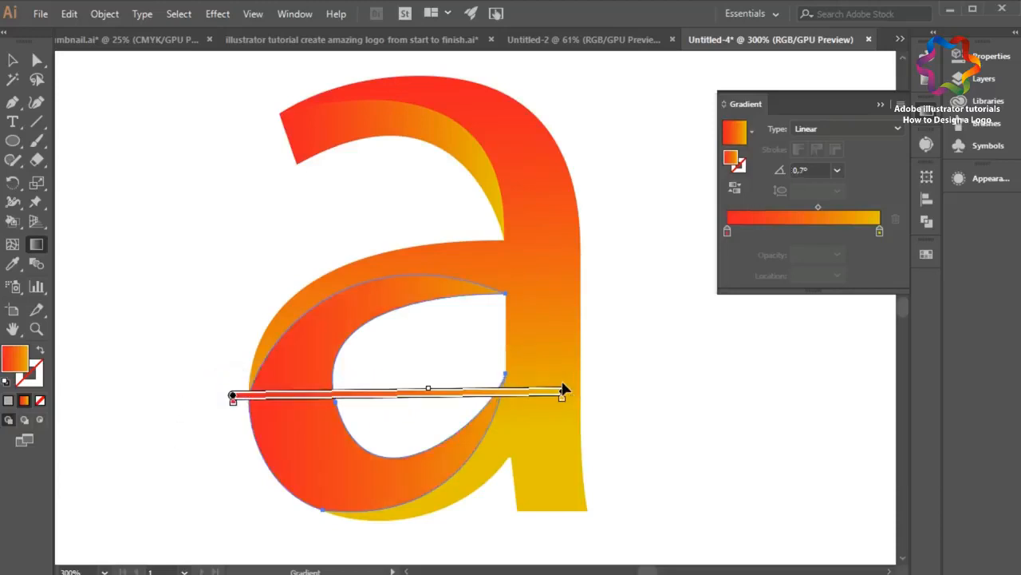
left_click(12, 60)
left_click(139, 176)
- Change the starting stop of the top-arc shape's gradient to dark navy blue
key("ctrl+minus")
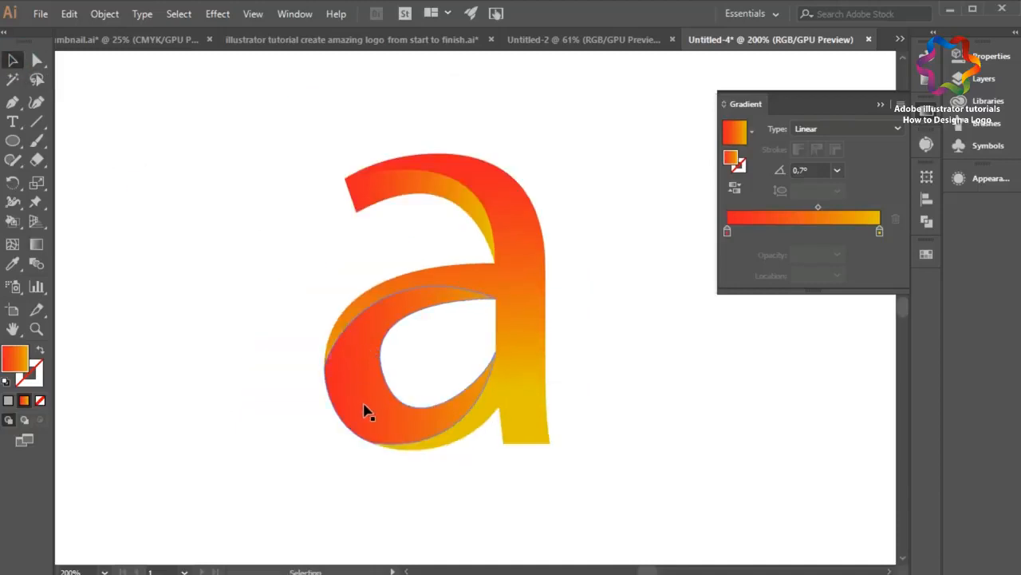
left_click(375, 197)
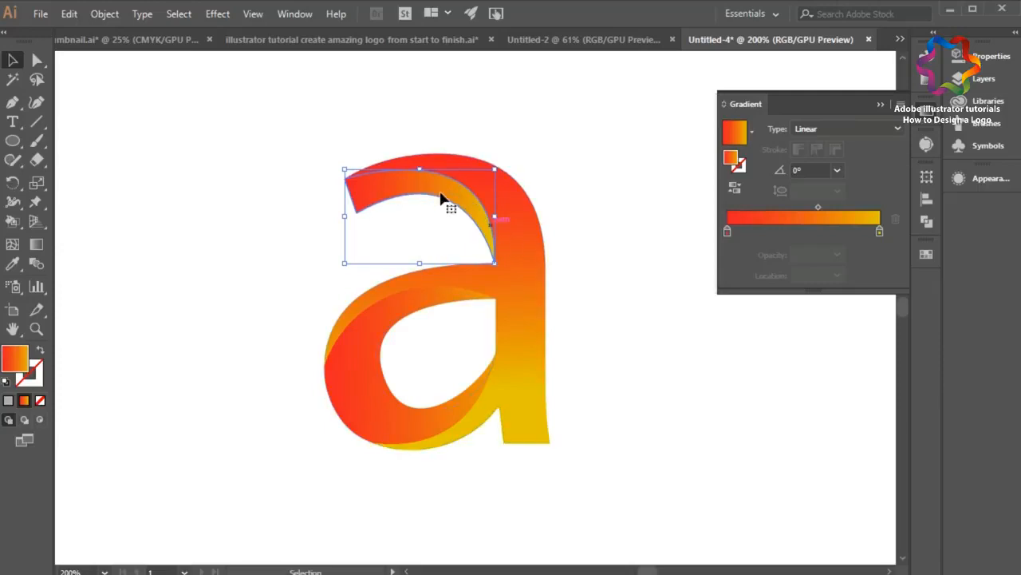
double_click(727, 233)
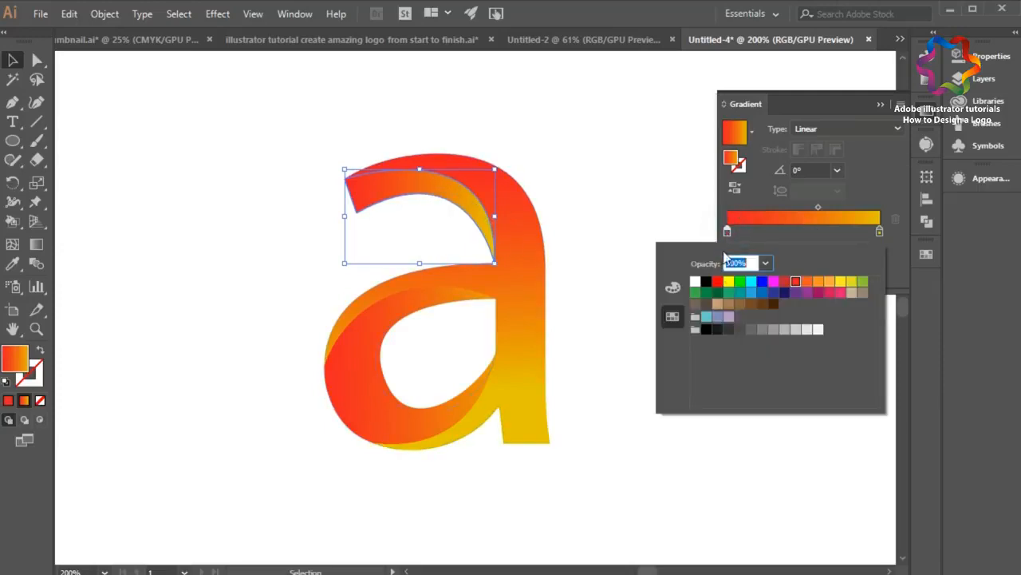
left_click(784, 292)
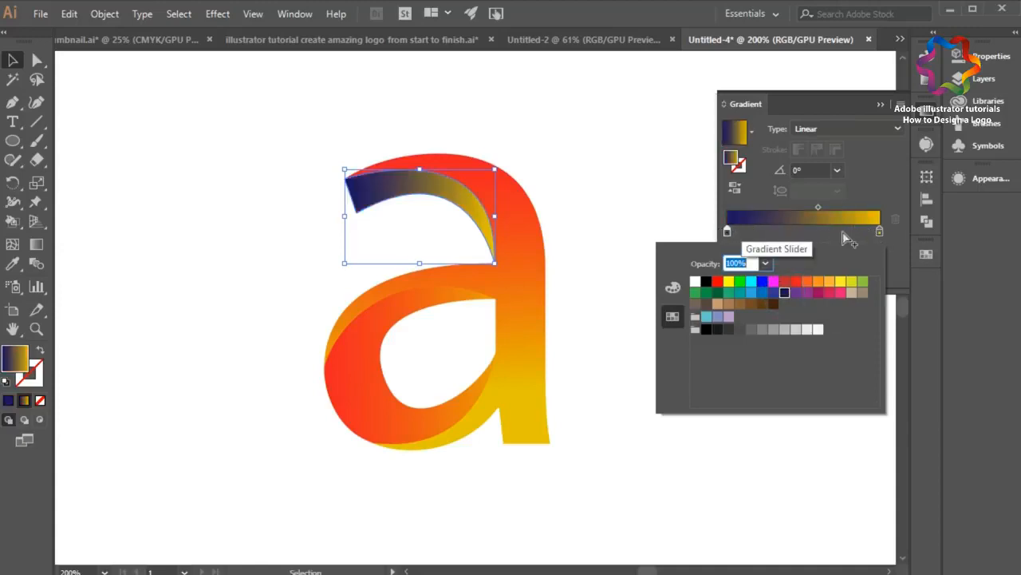
double_click(727, 232)
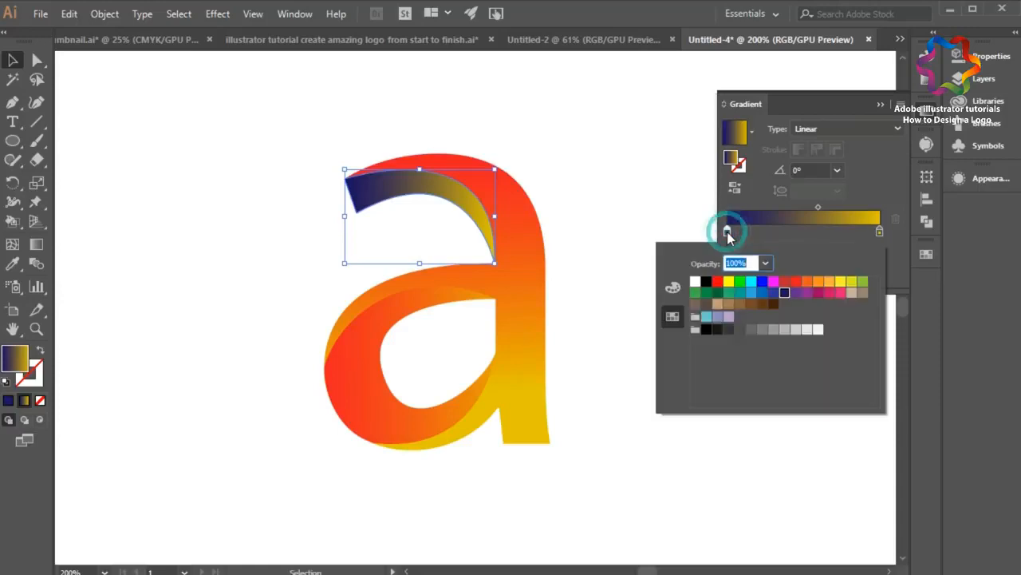
- Change the ending stop of the top-arc shape's gradient to cyan
left_click(879, 232)
double_click(880, 232)
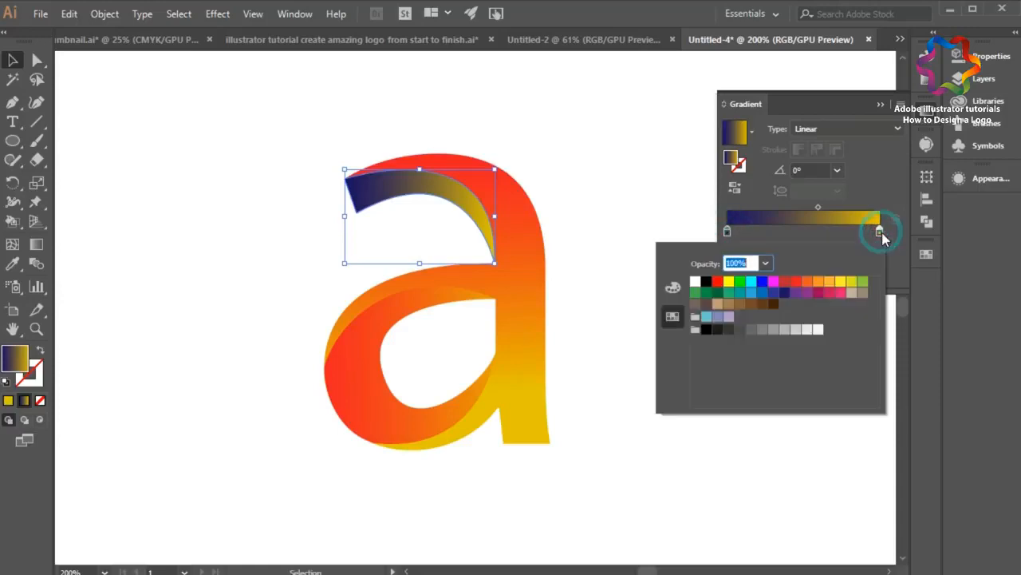
left_click(753, 288)
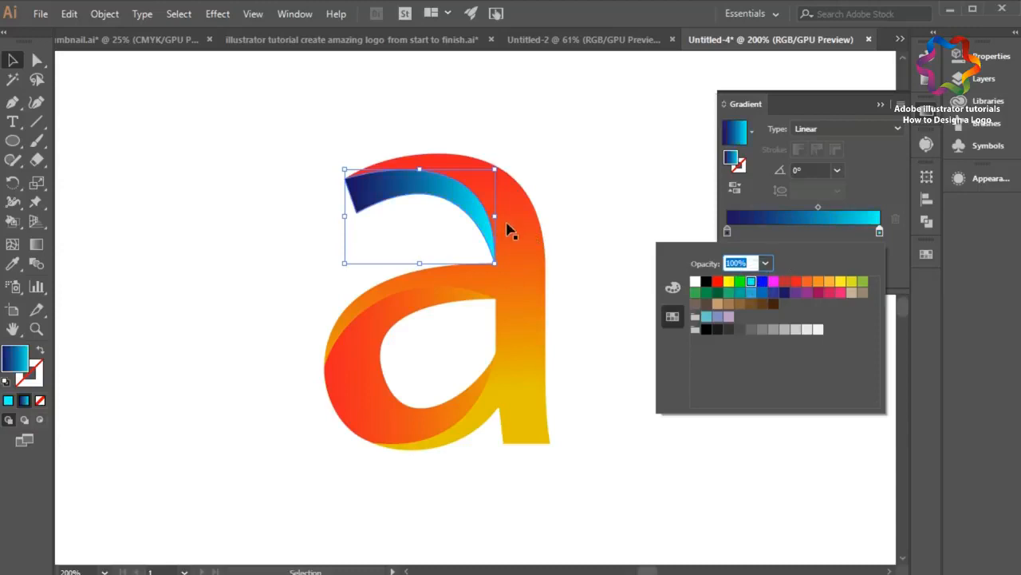
left_click(540, 208)
left_click(555, 207)
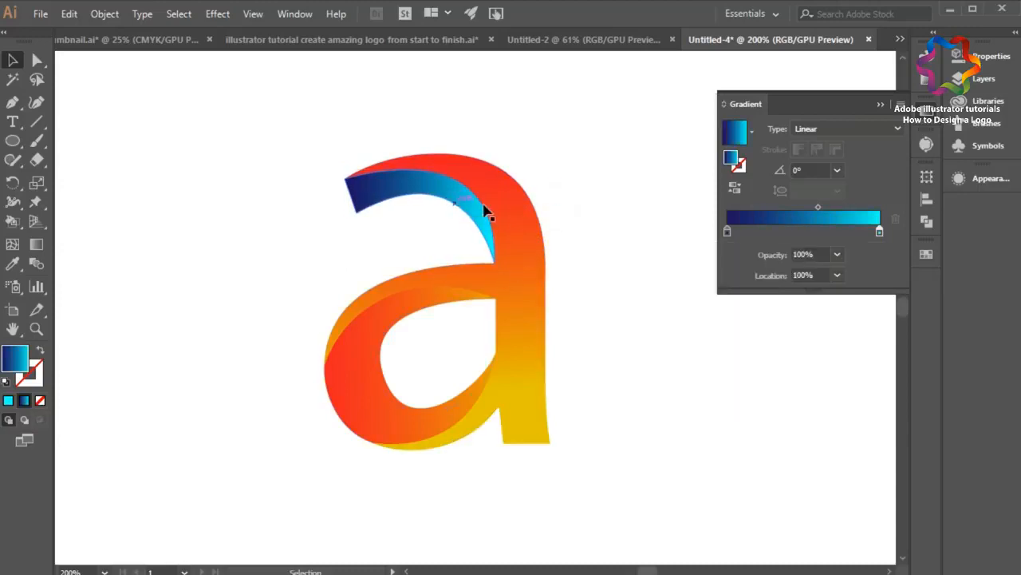
- Change the starting stop of the bowl shape's gradient to a dark, muted indigo with red at 51 and a reduced blue value
left_click(388, 326)
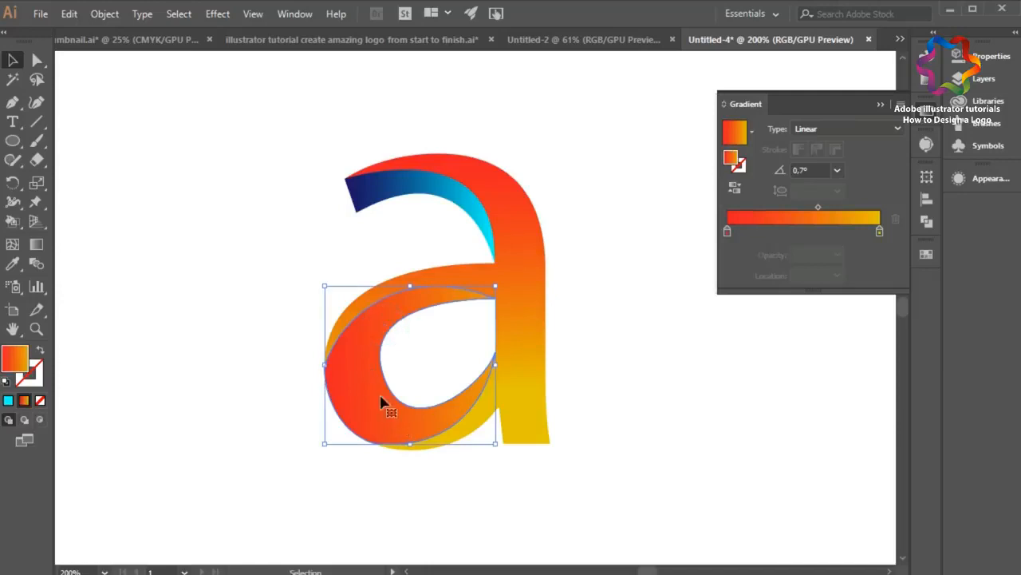
double_click(726, 231)
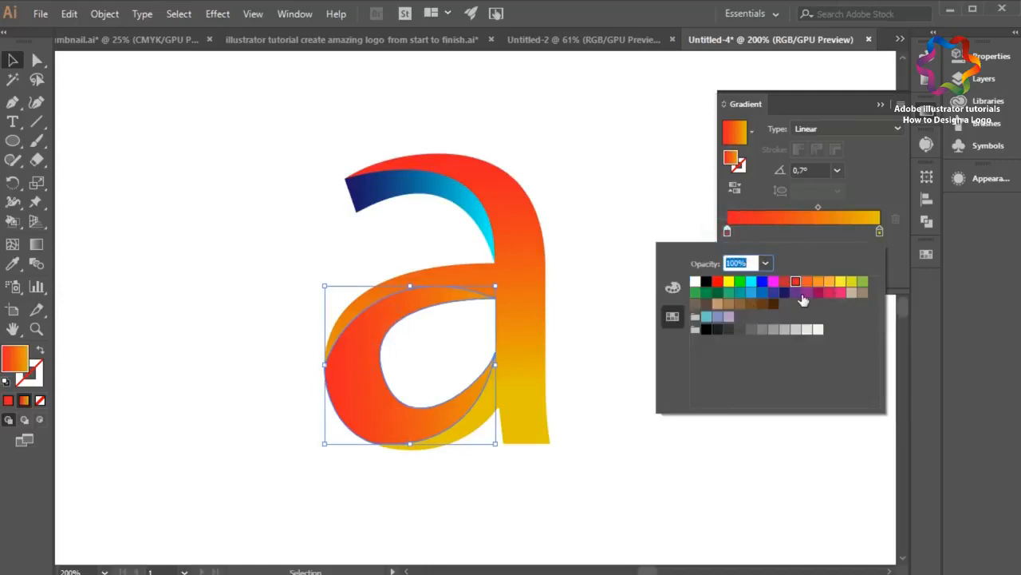
left_click(785, 293)
left_click(797, 292)
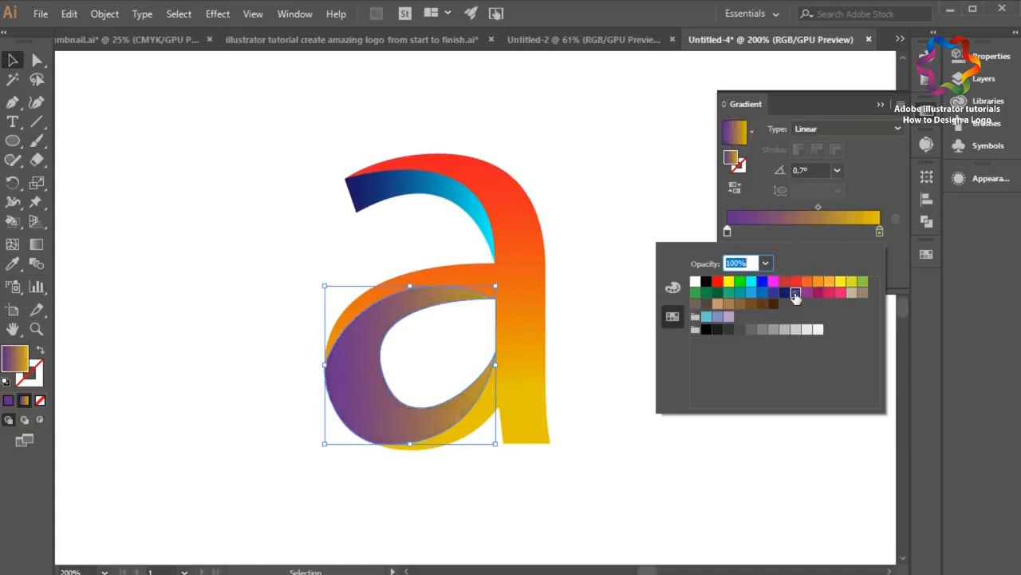
left_click(674, 287)
left_click(762, 289)
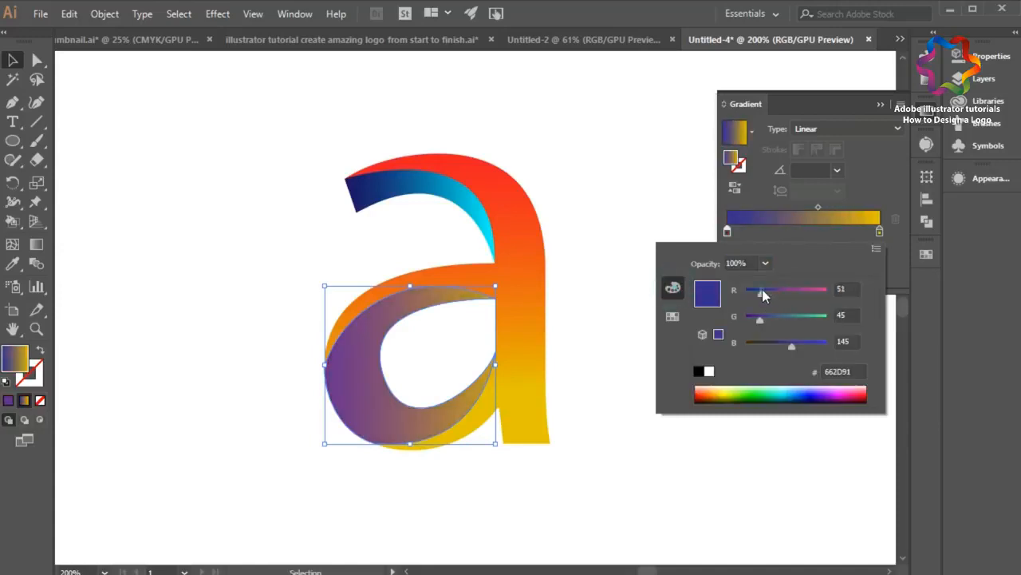
left_click_drag(778, 345, 774, 348)
- Change the ending stop of the bowl shape's gradient to magenta D400A0 and deselect the shape
left_click(879, 231)
double_click(879, 230)
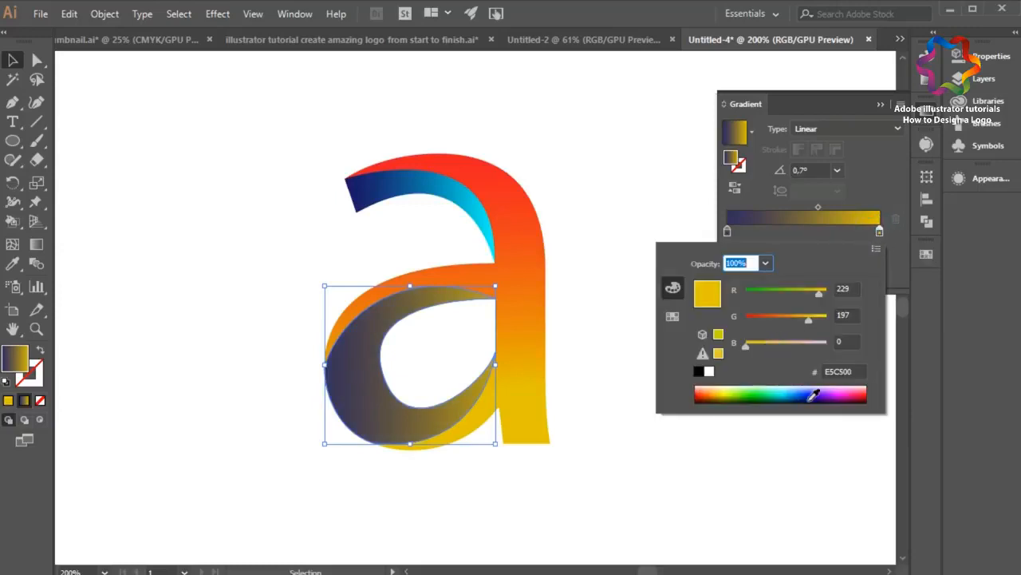
left_click(850, 391)
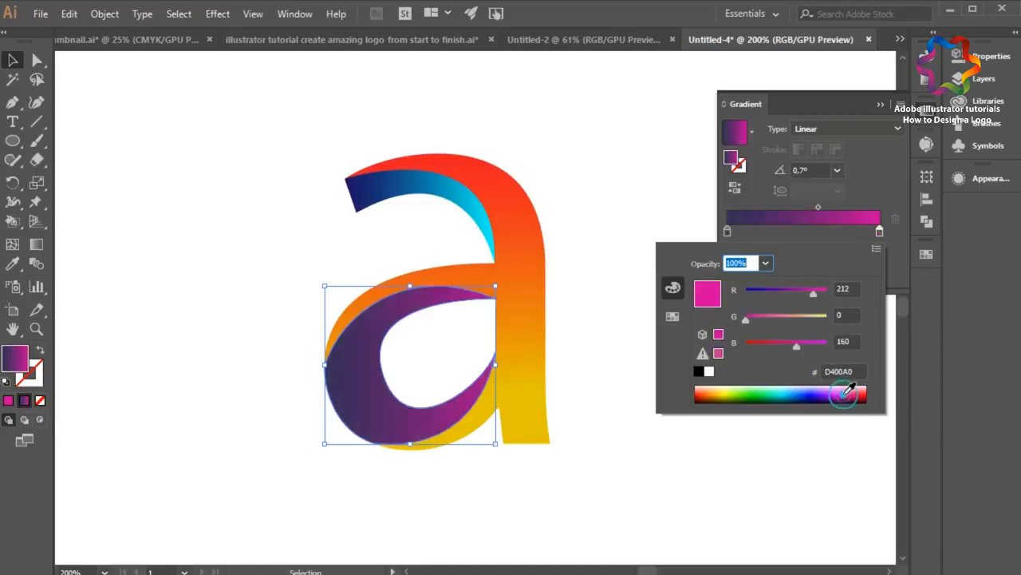
left_click(587, 254)
left_click(587, 252)
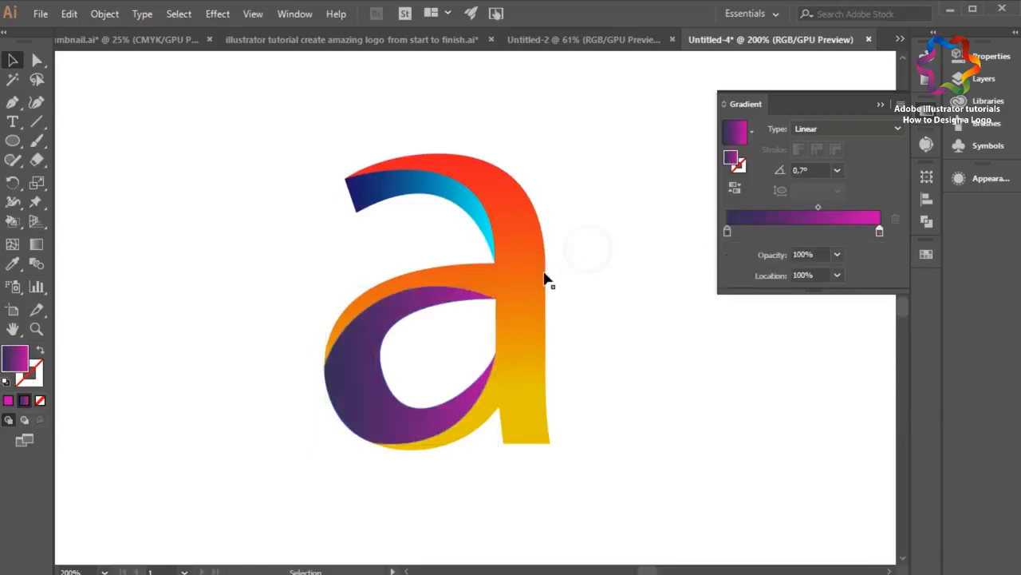
- Change the starting stop of the main letter's gradient to dark green 065500
left_click(528, 280)
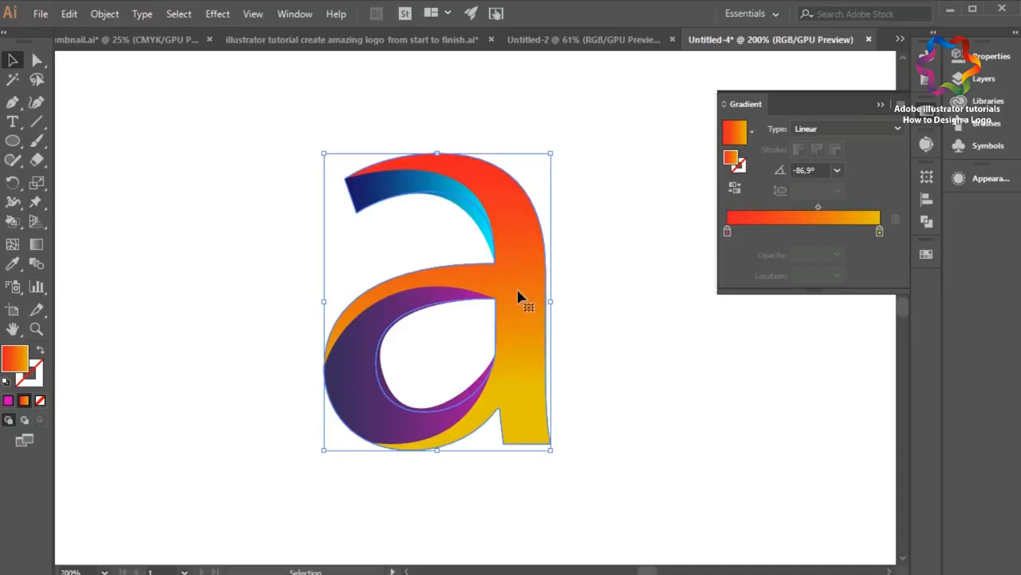
double_click(727, 232)
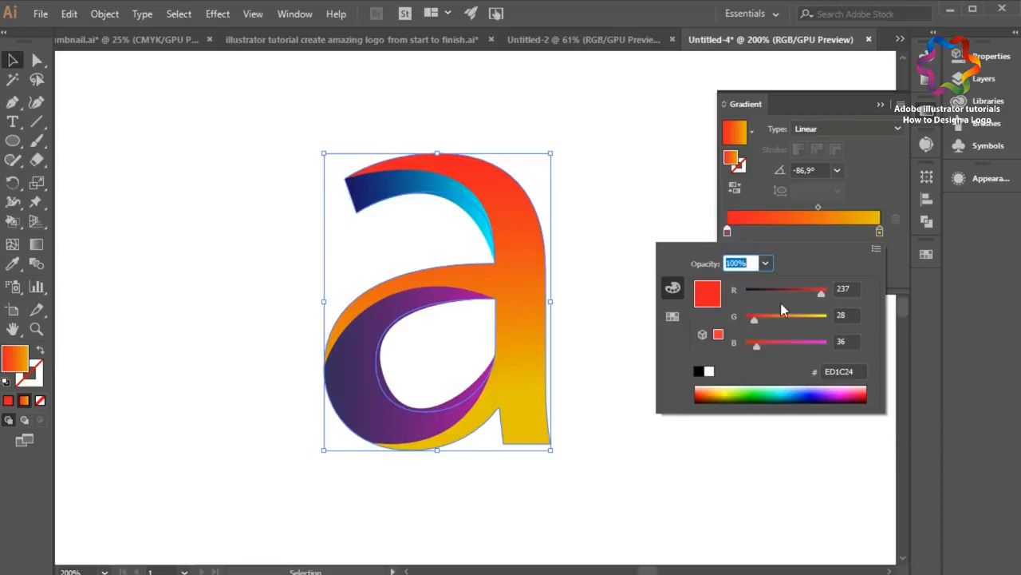
left_click(738, 391)
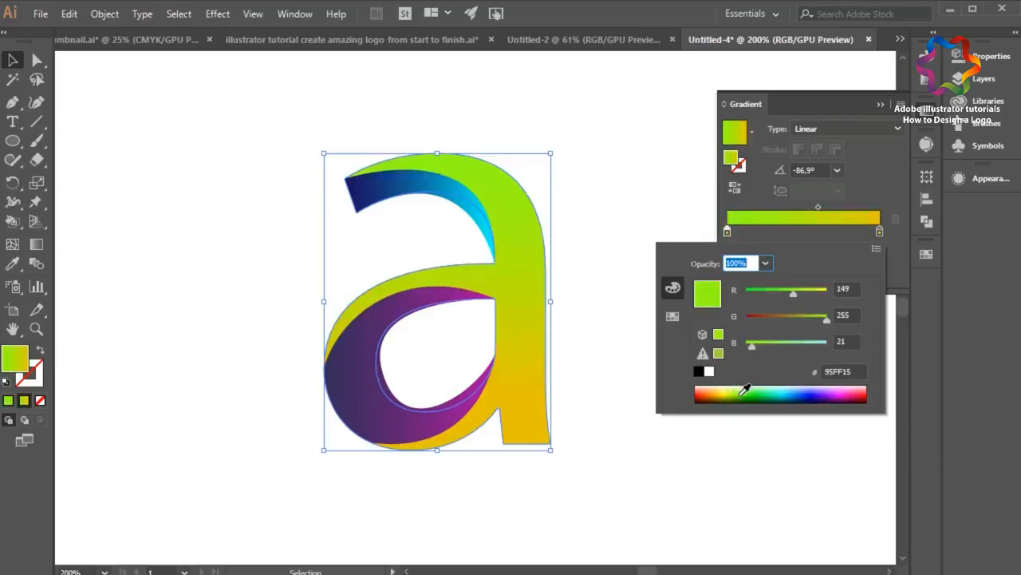
left_click(751, 397)
left_click(755, 393)
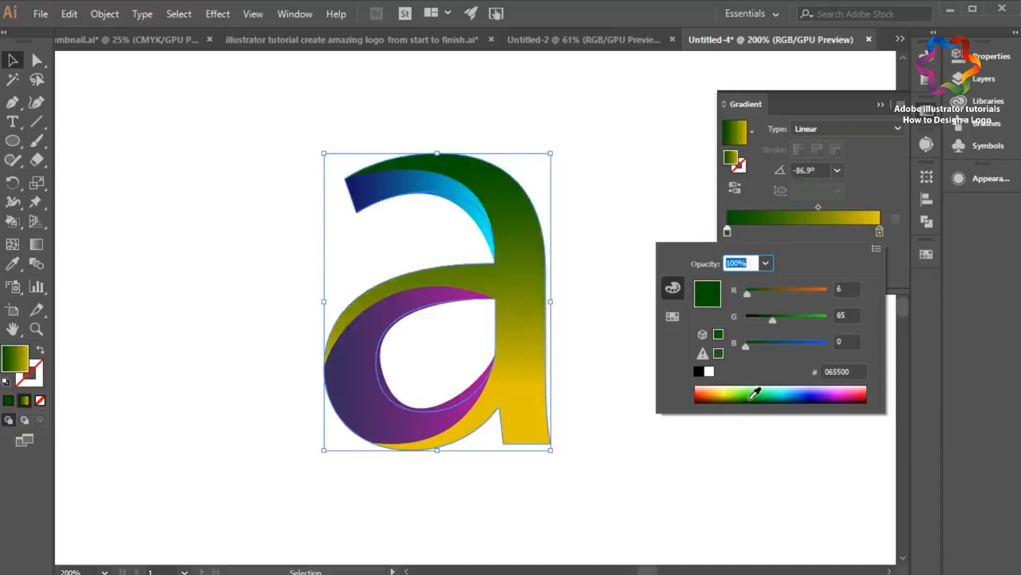
- Change the ending stop of the main letter's gradient to lime green 92D400, deselect the letter and put the gradient settings away
left_click(879, 232)
double_click(879, 232)
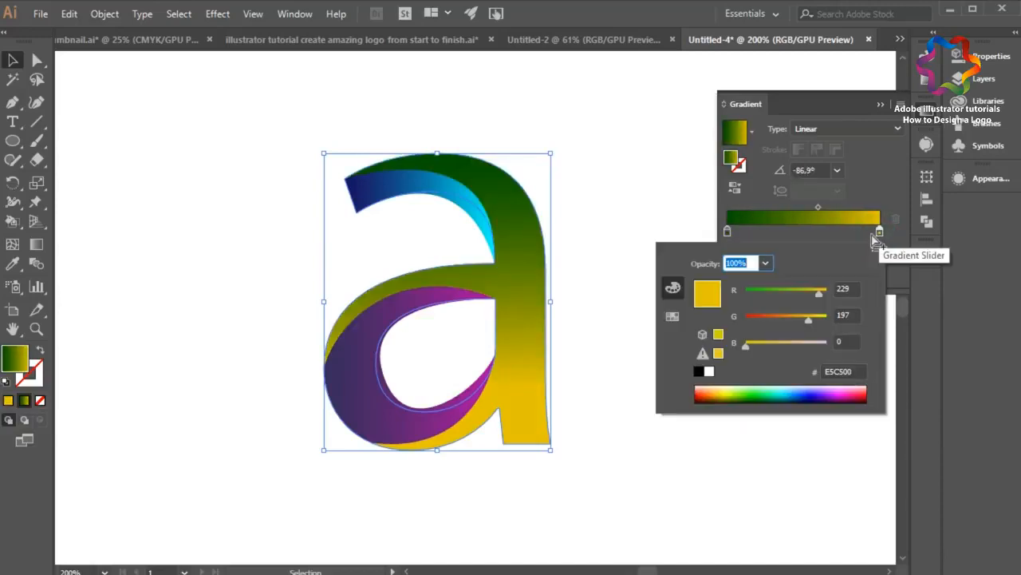
left_click(742, 391)
left_click(741, 390)
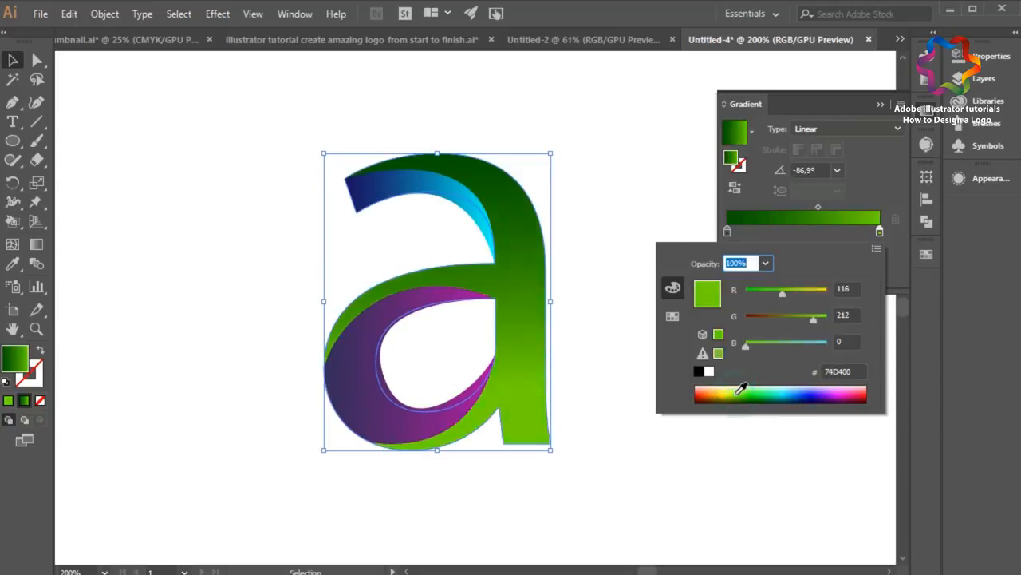
left_click(739, 390)
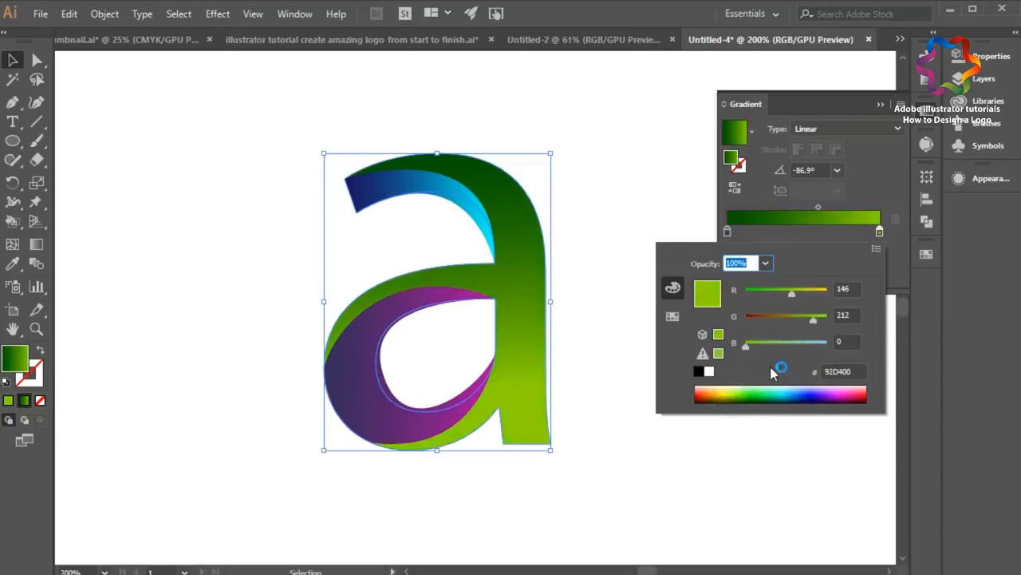
left_click(849, 288)
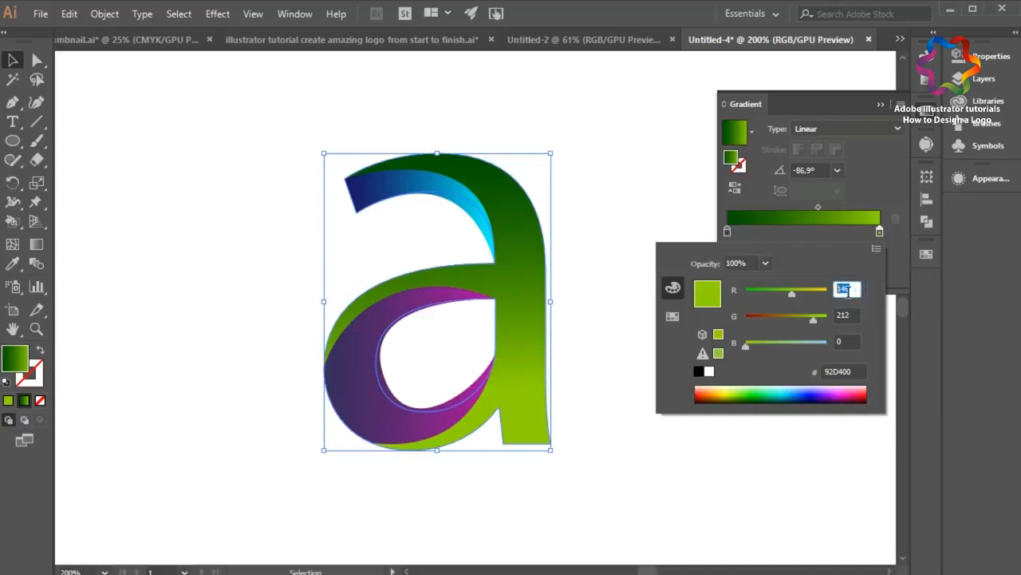
left_click(842, 316)
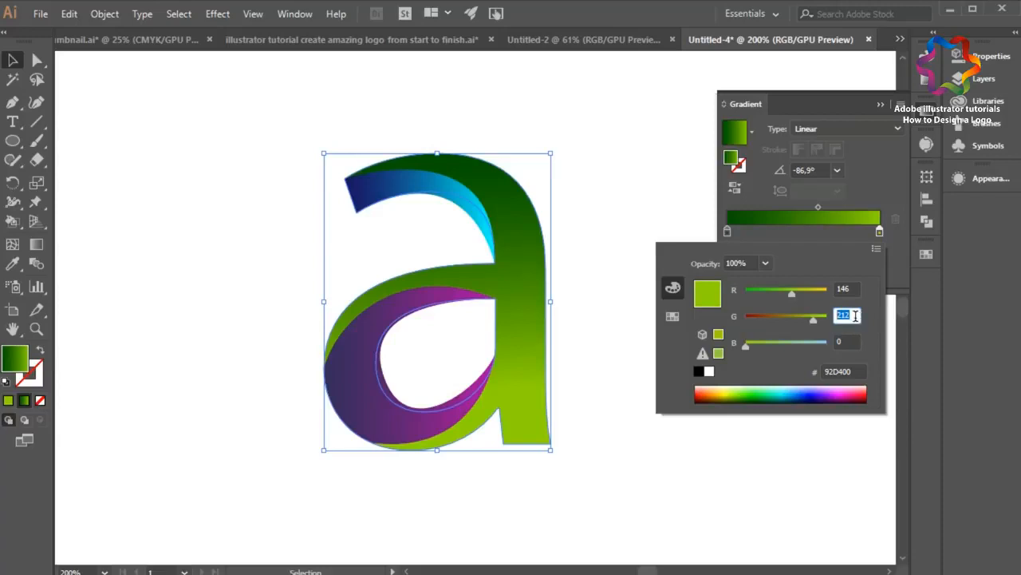
left_click(838, 341)
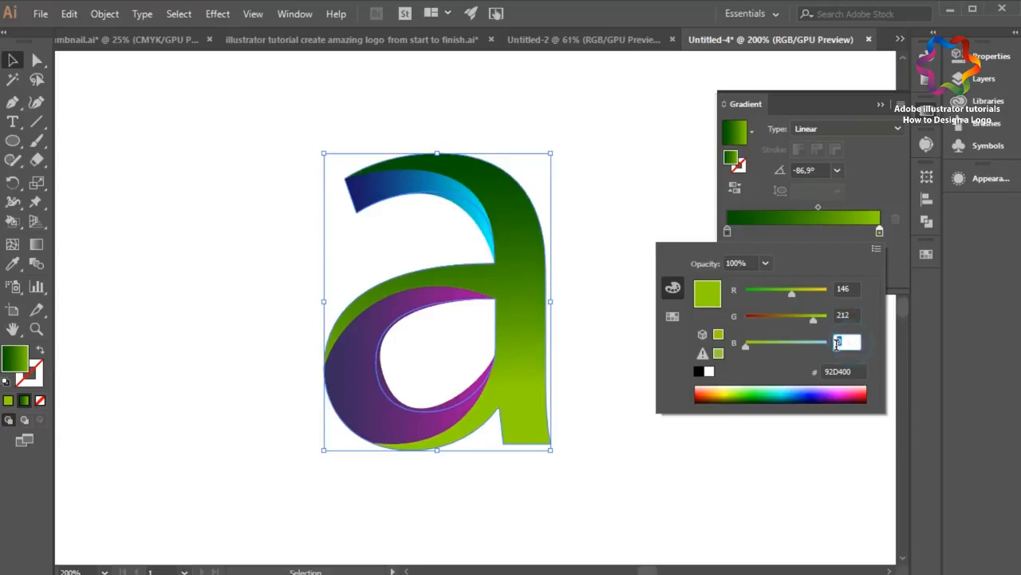
left_click(575, 382)
left_click(580, 215)
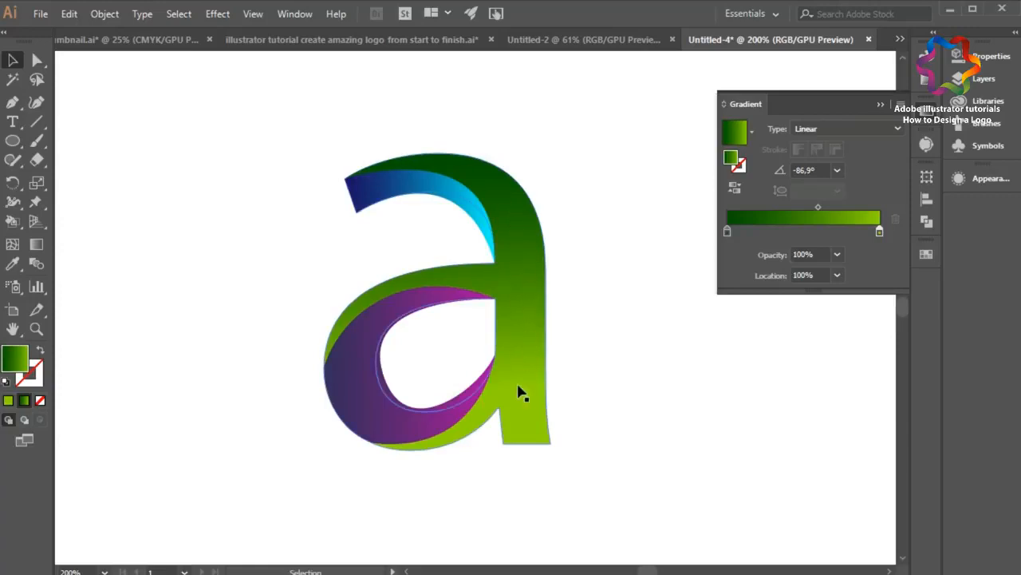
left_click(881, 104)
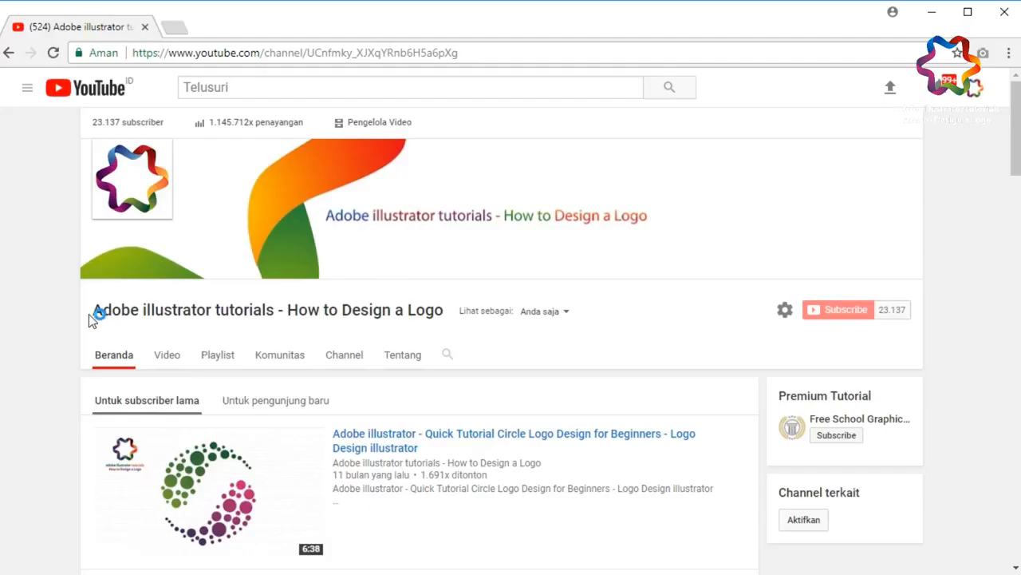
- On the YouTube channel page, copy the channel title "Adobe illustrator tutorials - How to Design a Logo" into the site search
left_click_drag(88, 313, 460, 324)
key("ctrl+c")
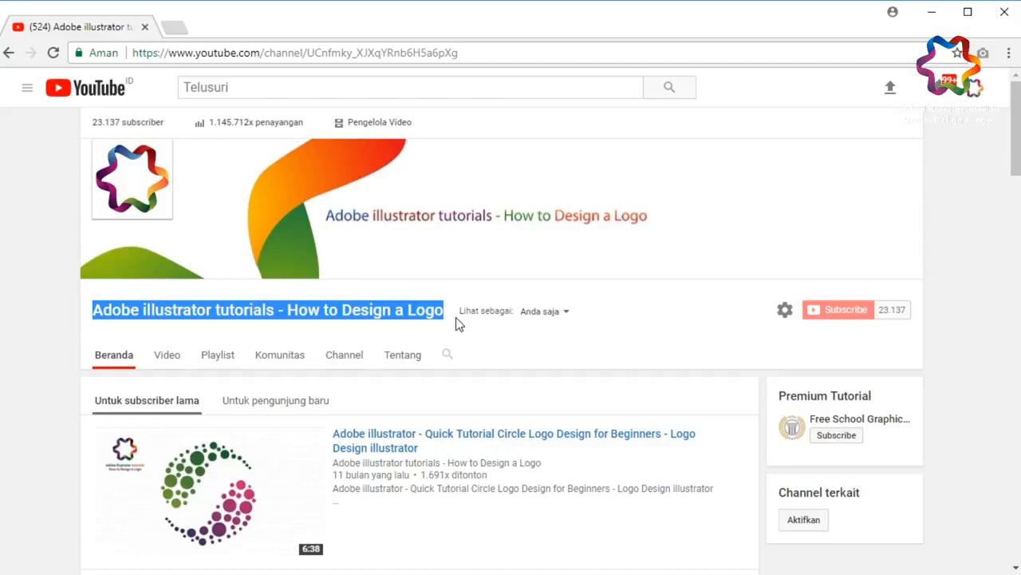
left_click(134, 328)
left_click(314, 87)
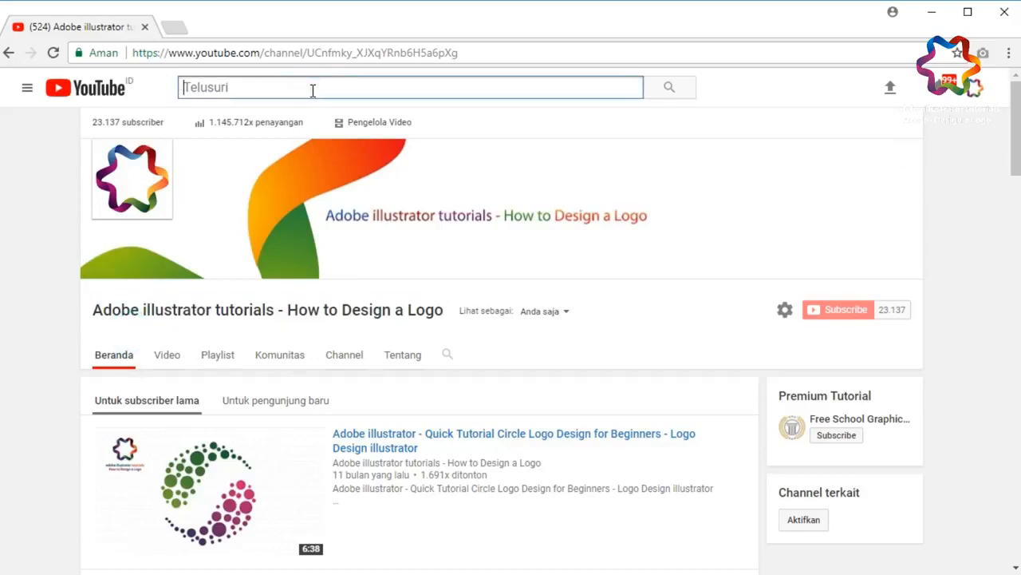
key("ctrl+v")
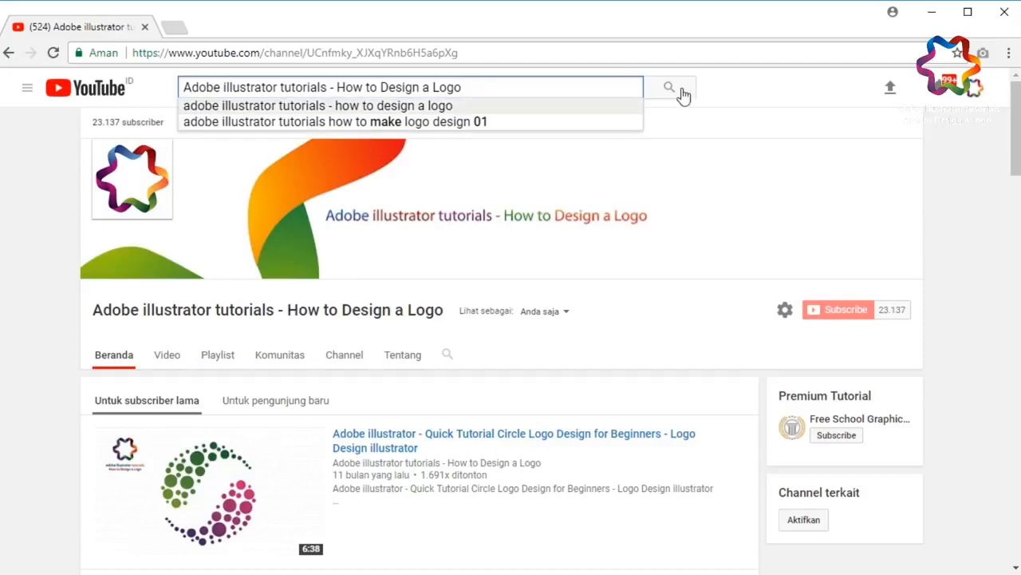
left_click(746, 94)
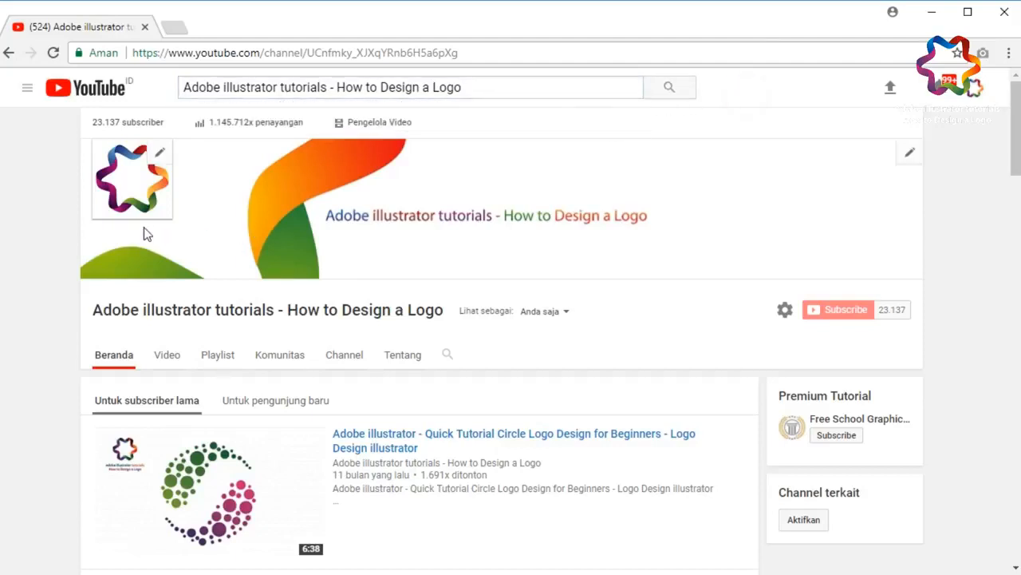
- Open the channel's list of uploaded videos and look through the logo tutorials
left_click(167, 361)
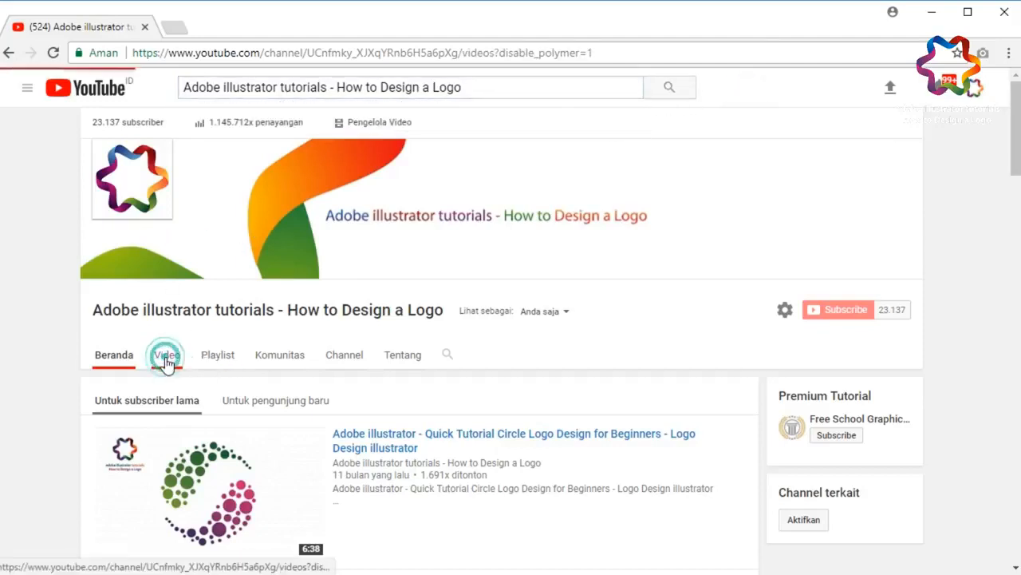
left_click_drag(1014, 159, 1016, 190)
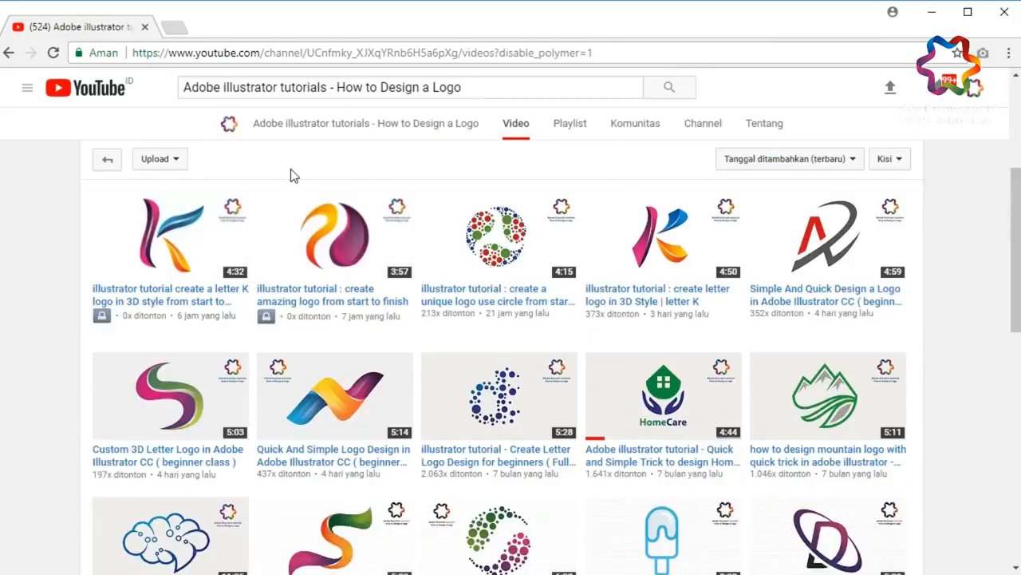
mouse_move(1012, 235)
left_mouse_down()
mouse_move(1014, 189)
mouse_move(1011, 228)
left_mouse_up()
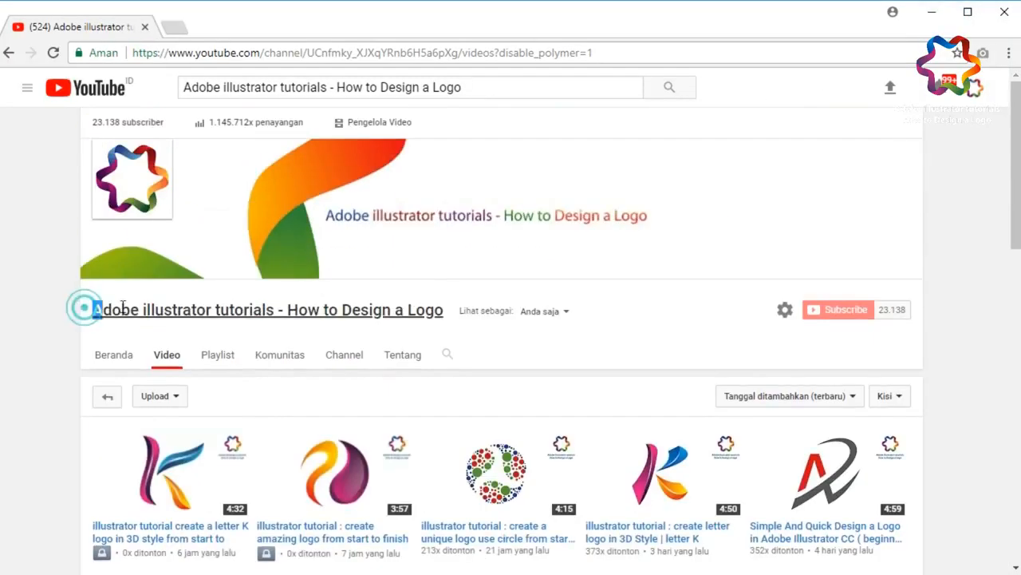
left_click_drag(85, 309, 445, 310)
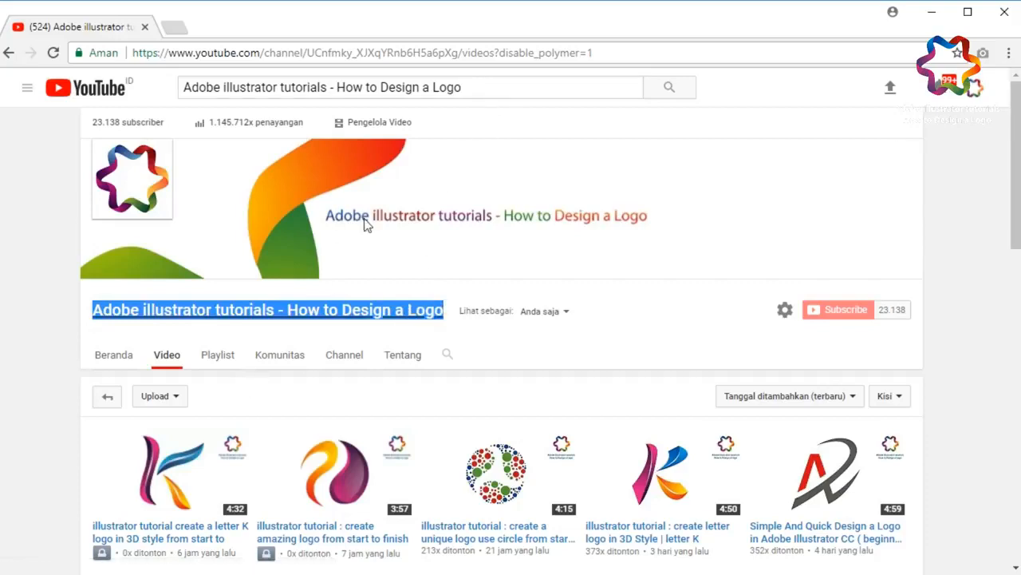
mouse_move(481, 85)
left_mouse_down()
mouse_move(100, 110)
mouse_move(229, 94)
mouse_move(186, 91)
mouse_move(502, 82)
left_mouse_up()
left_click(187, 92)
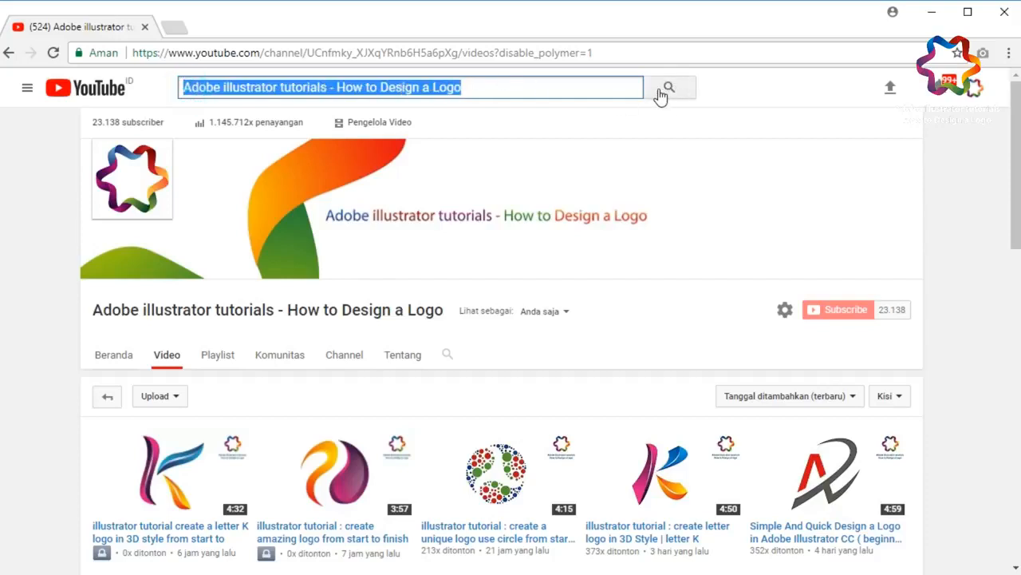
left_click(584, 91)
left_click(87, 310)
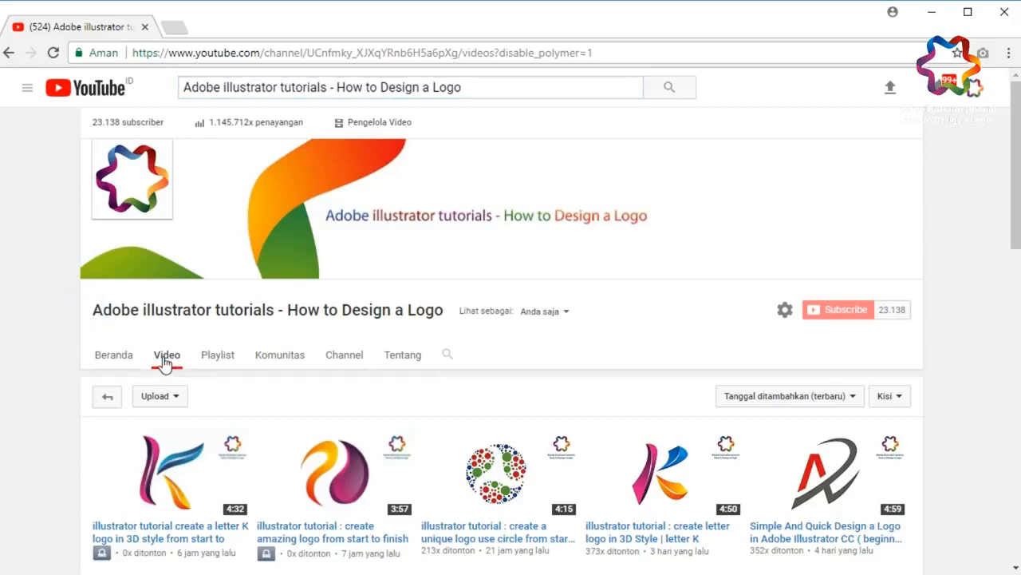
scroll(343, 471, "down", 5)
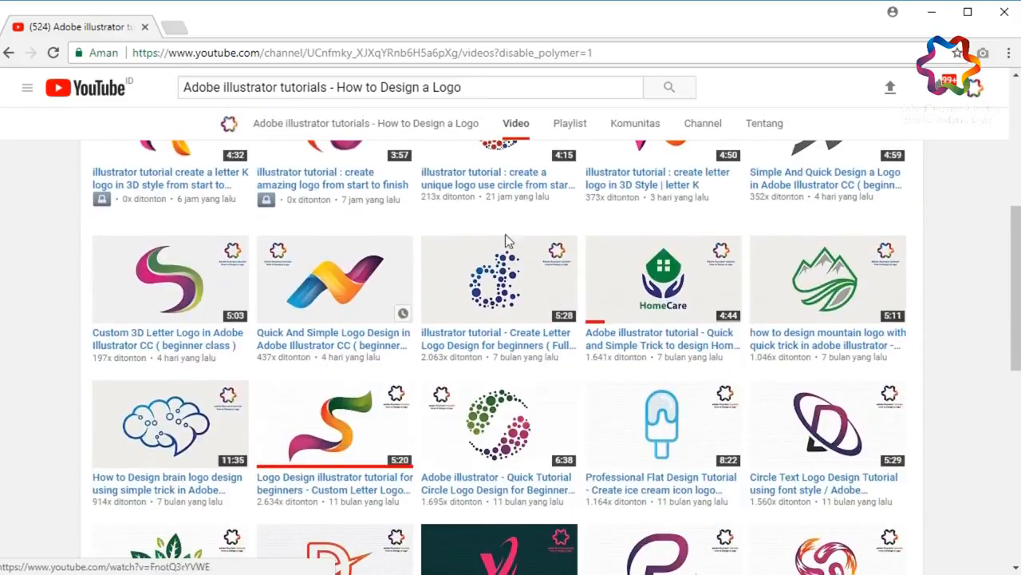
scroll(1018, 208, "up", 3)
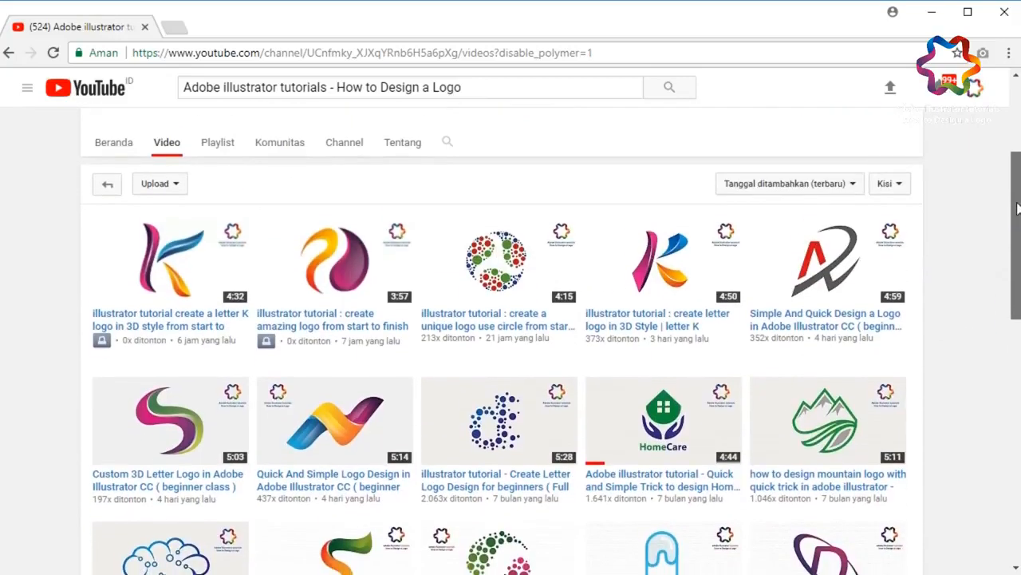